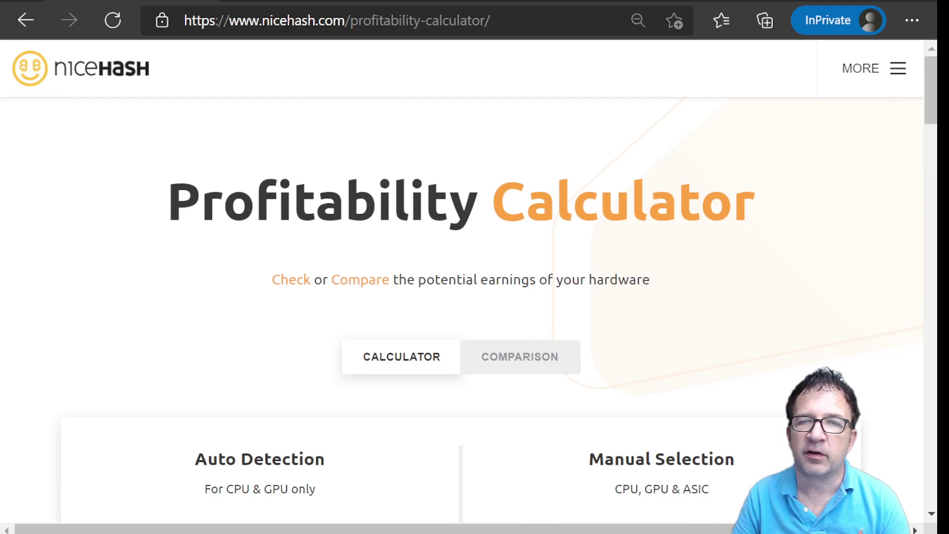
Choose manual hardware entry in the profitability calculator, select the NVIDIA RTX 3070 and calculate its mining profitability.
scroll(519, 247, down, 3)
click(519, 216)
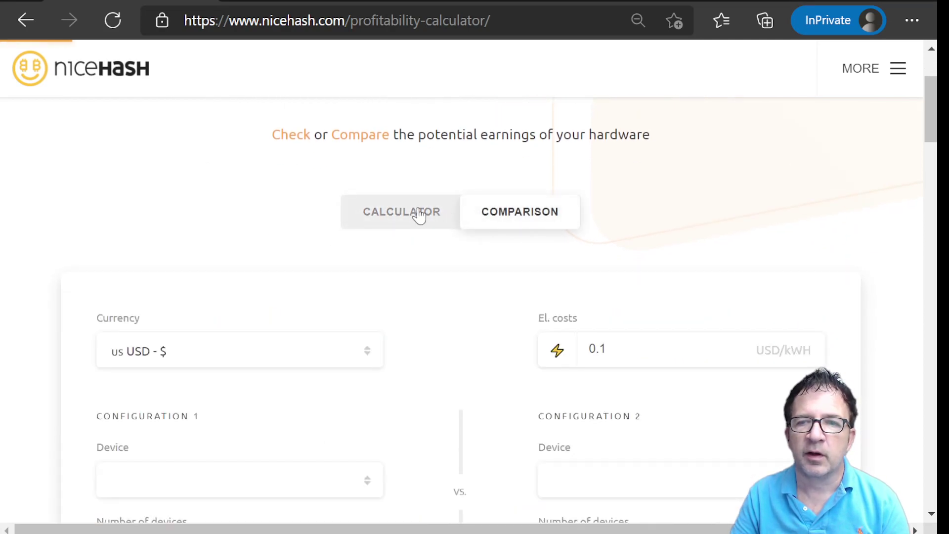
click(419, 213)
scroll(627, 237, down, 2)
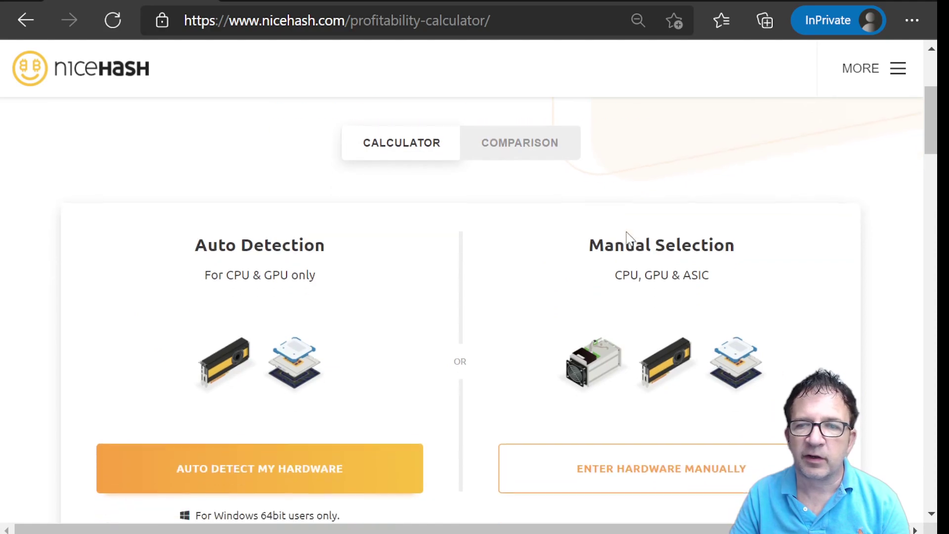
scroll(627, 237, down, 2)
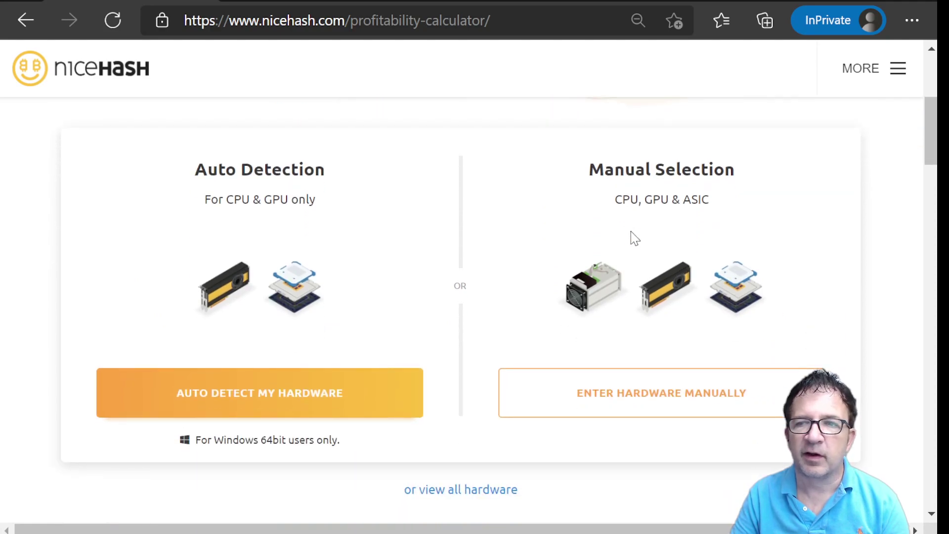
click(647, 403)
click(286, 296)
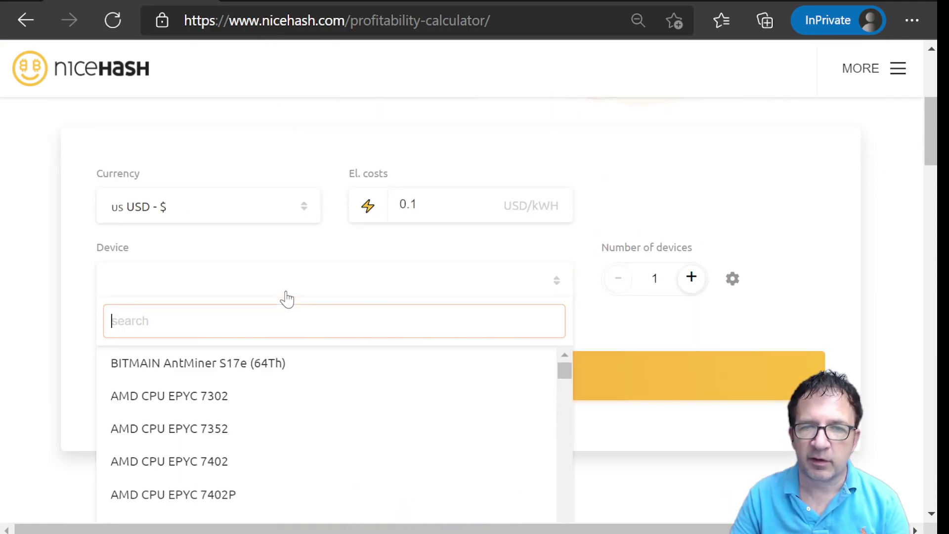
click(165, 451)
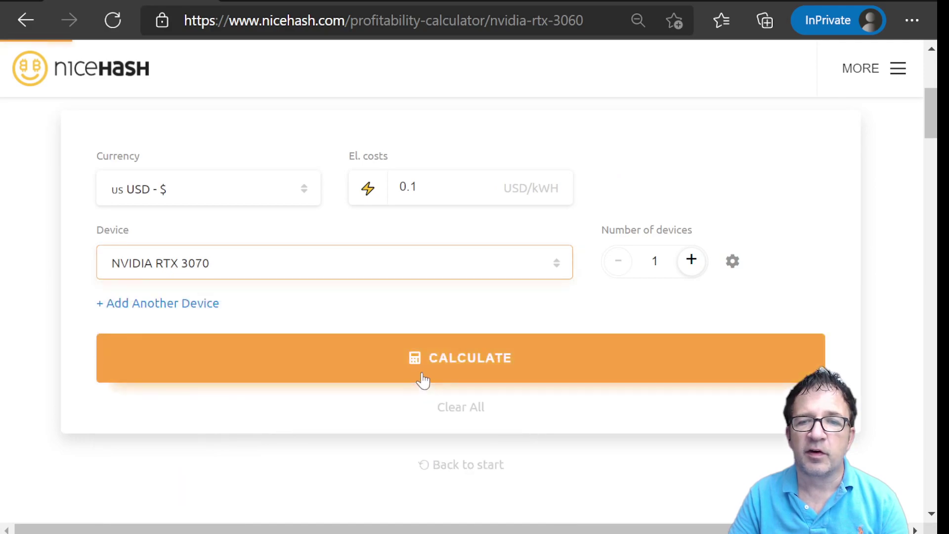
click(483, 362)
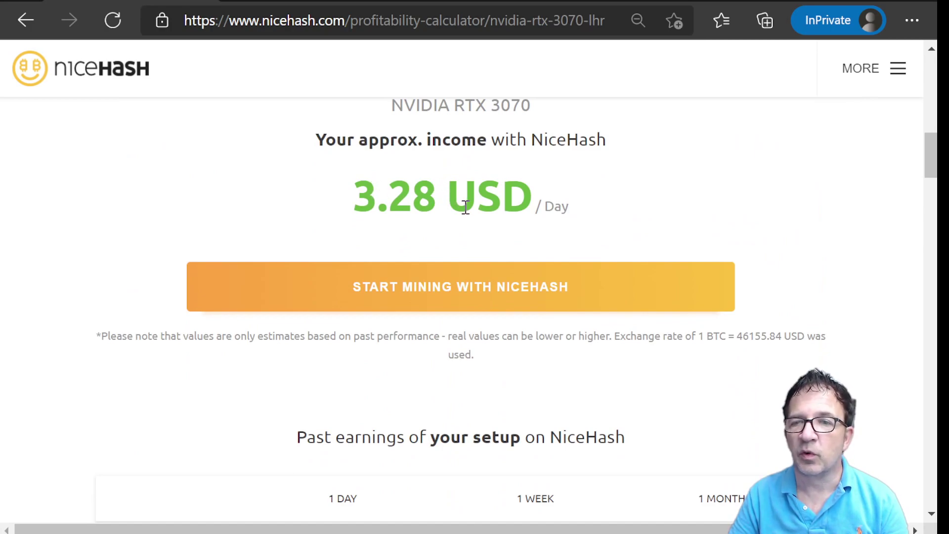
Examine the RTX 3070's past earnings table and its past profitability chart on the results page.
scroll(486, 173, down, 4)
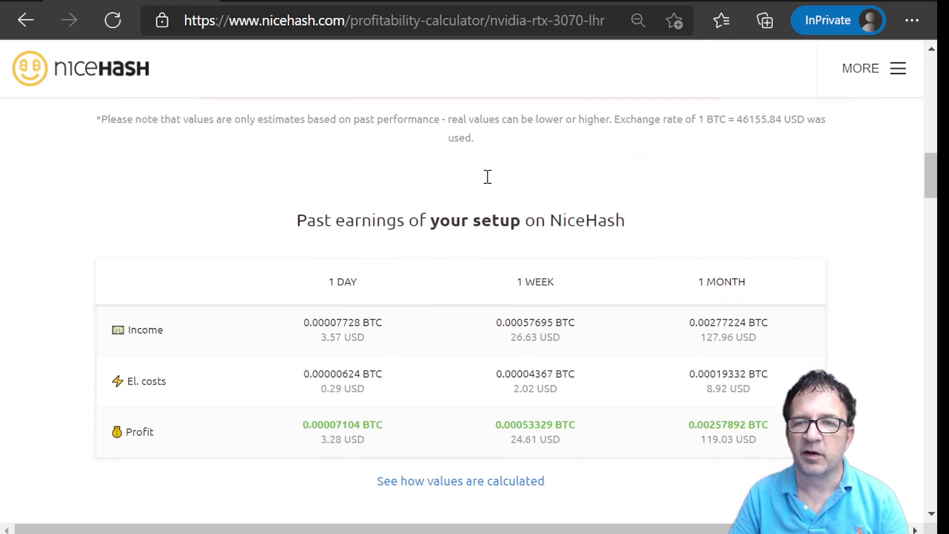
scroll(487, 176, down, 4)
scroll(488, 177, down, 7)
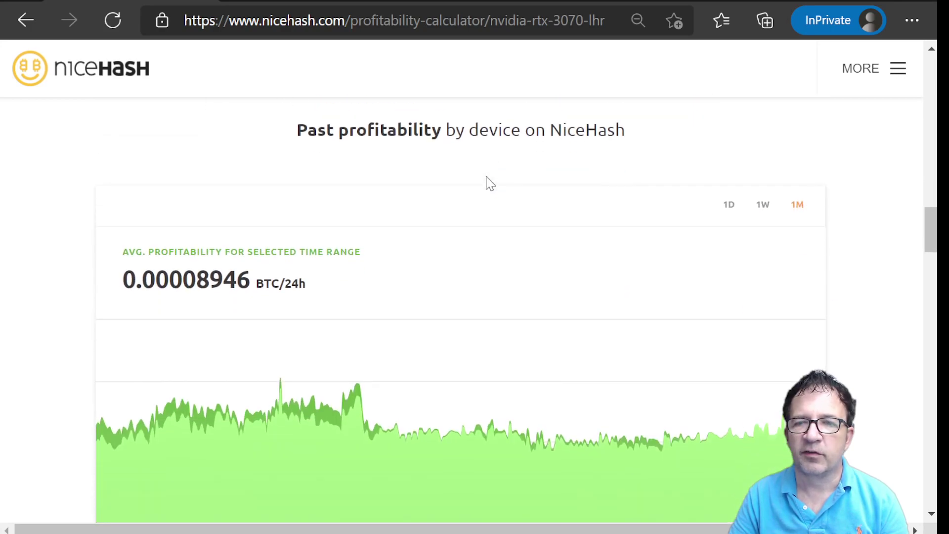
scroll(489, 183, down, 3)
mouse_move(237, 257)
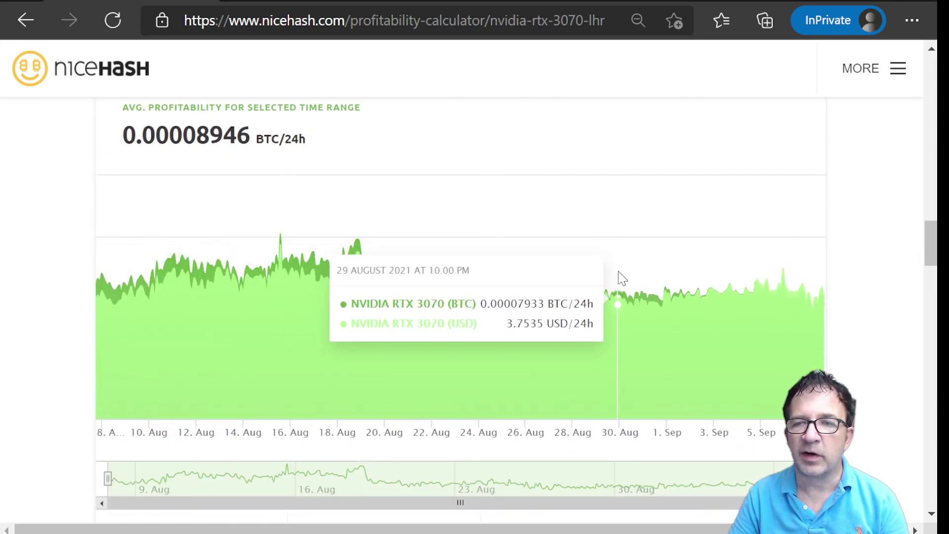
scroll(621, 278, down, 8)
mouse_move(524, 341)
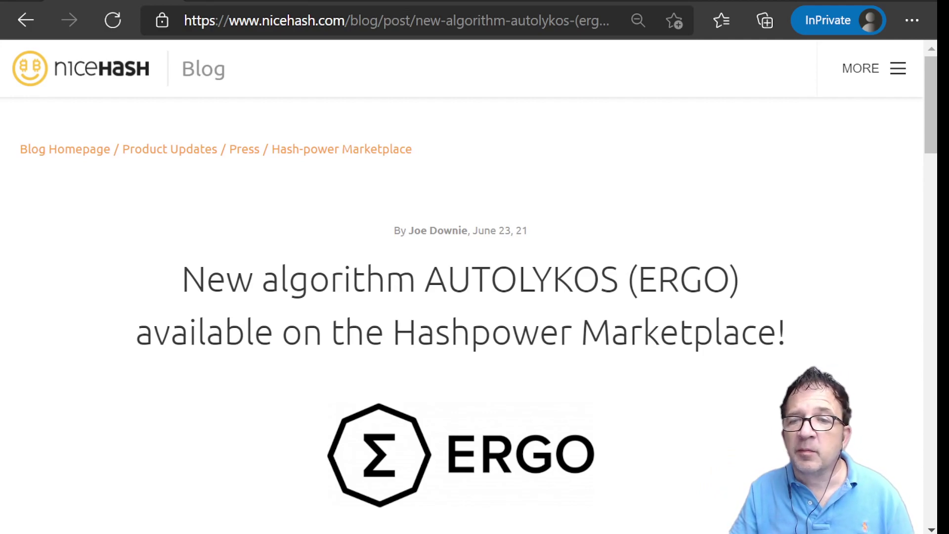
Read the NiceHash blog posts about the Autolykos (Ergo) algorithm and review the Autolykos statistics page.
scroll(465, 296, down, 7)
scroll(465, 296, up, 8)
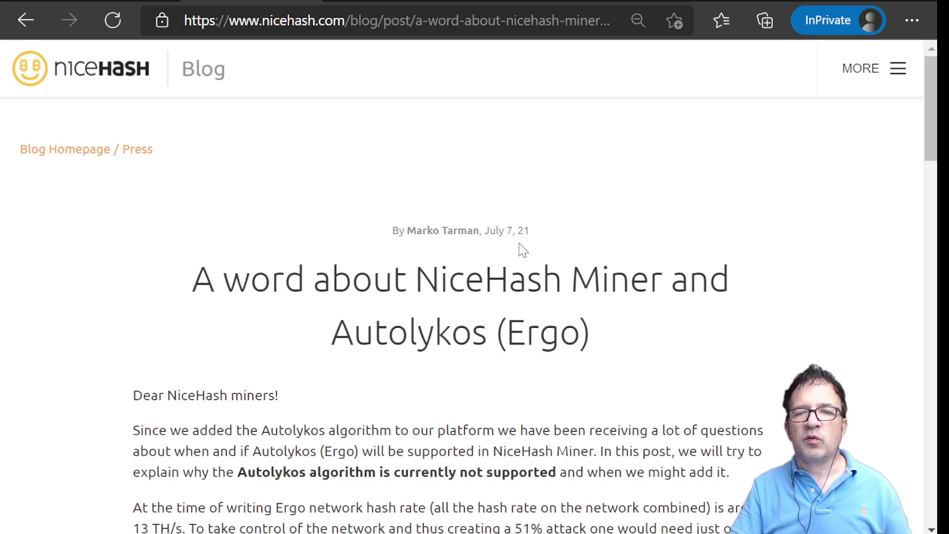
scroll(544, 307, down, 3)
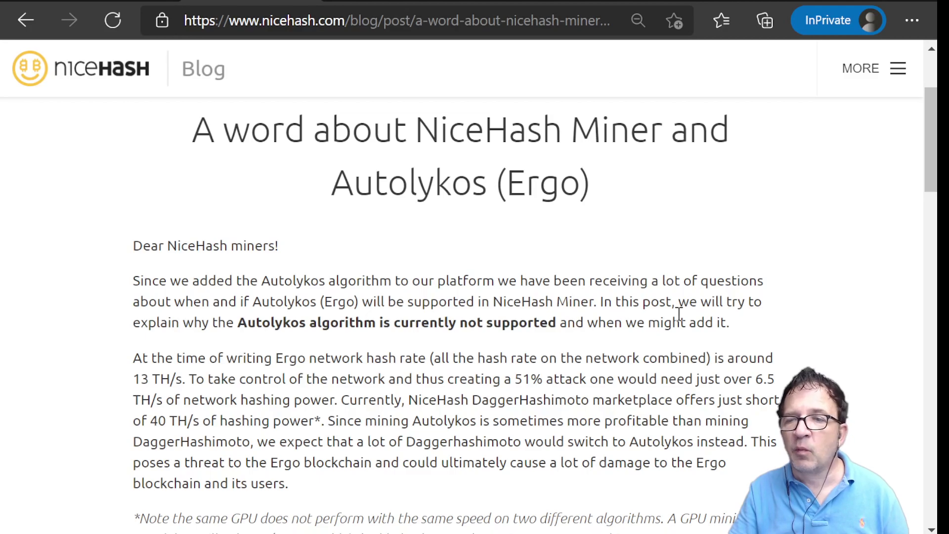
scroll(352, 337, down, 3)
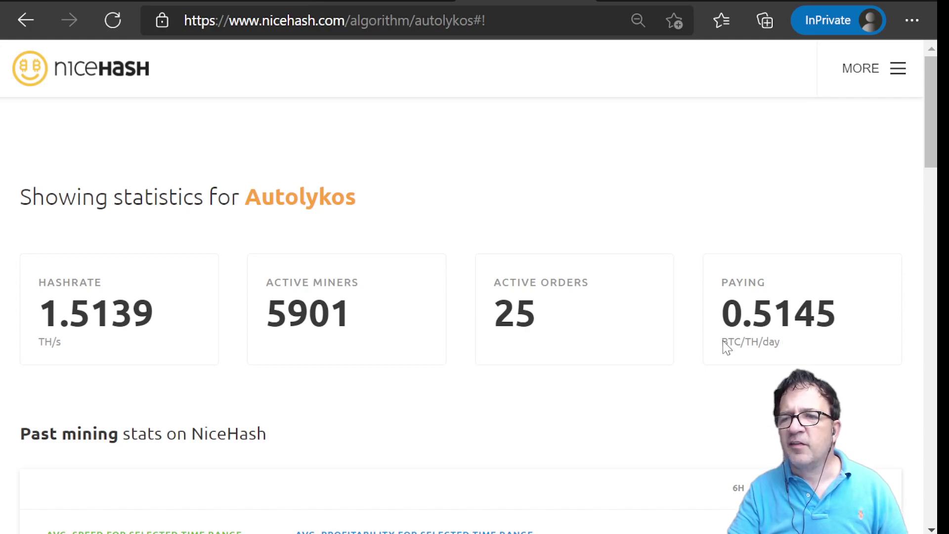
scroll(712, 314, down, 5)
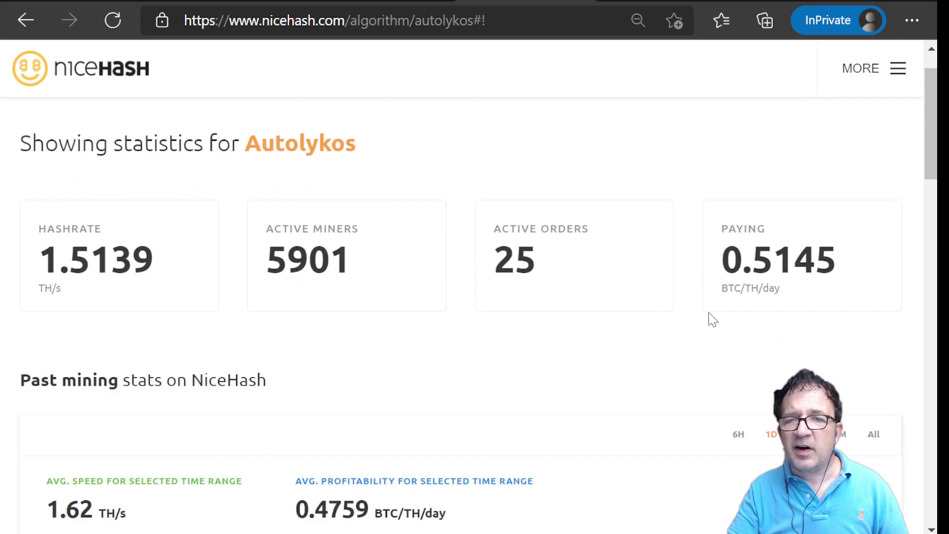
scroll(685, 310, up, 5)
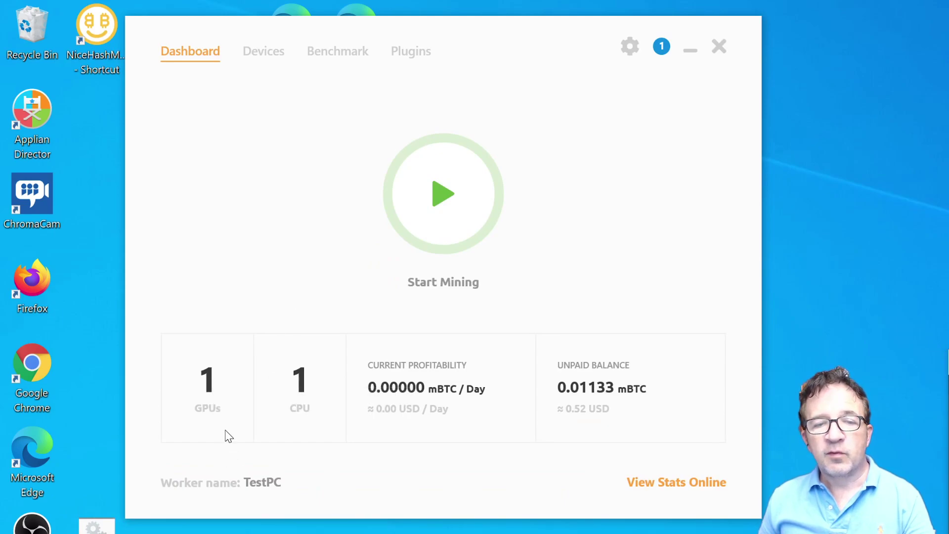
Switch to NiceHash Miner and review its mining devices and the list of miner plugins down to NBMiner.
click(262, 51)
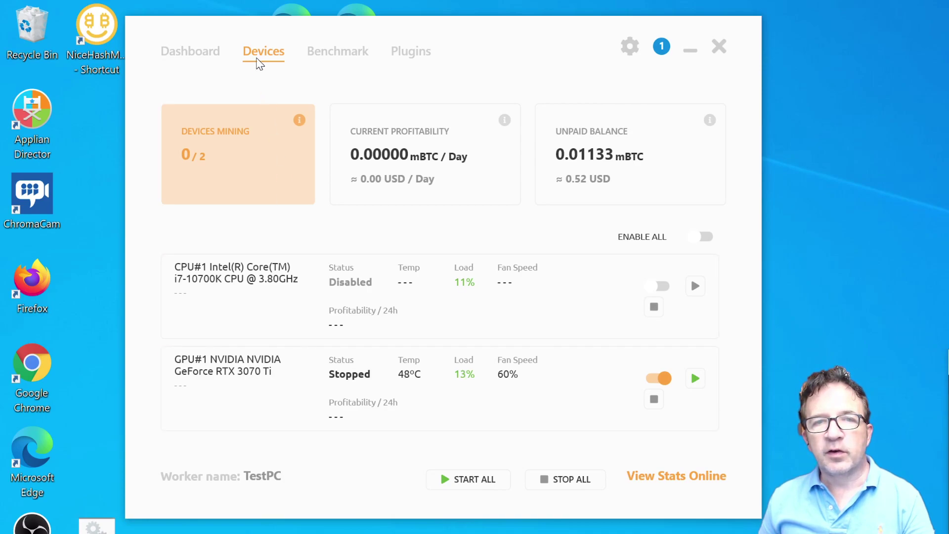
click(416, 56)
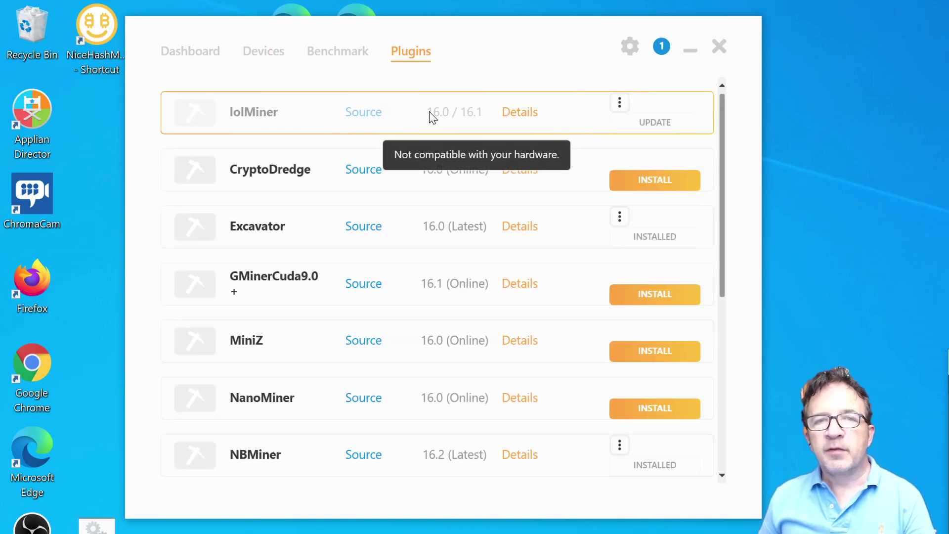
scroll(508, 120, down, 2)
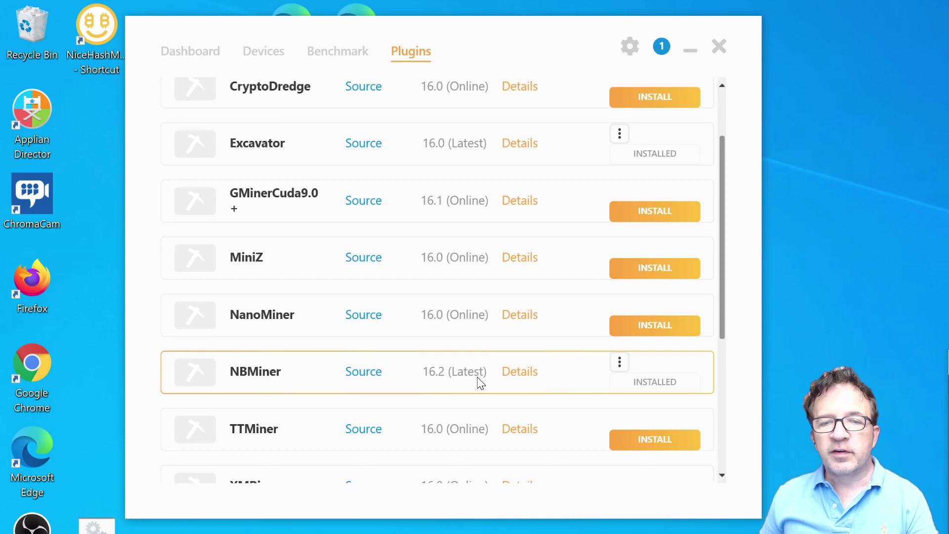
Show the internals of the NBMiner plugin and go to its folder bins\16.2\NBMiner_Win.
click(619, 364)
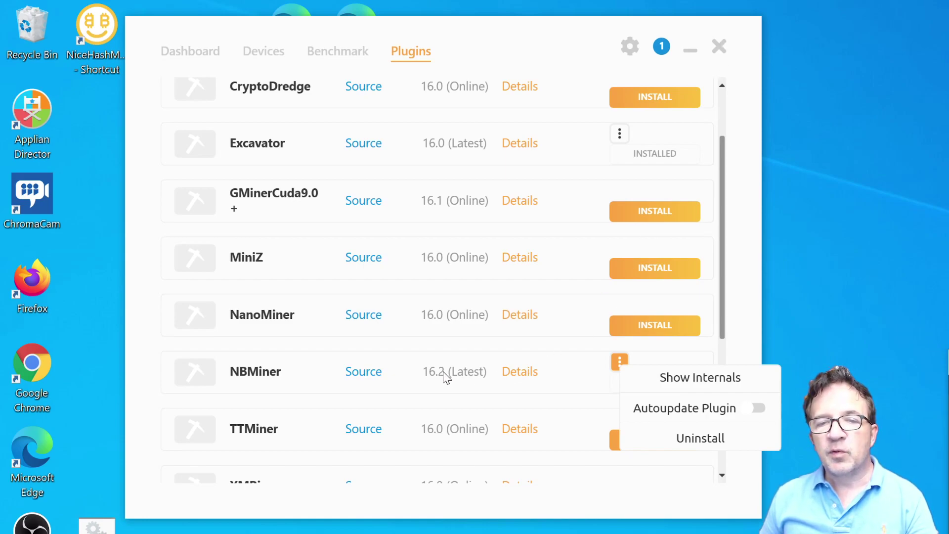
click(400, 378)
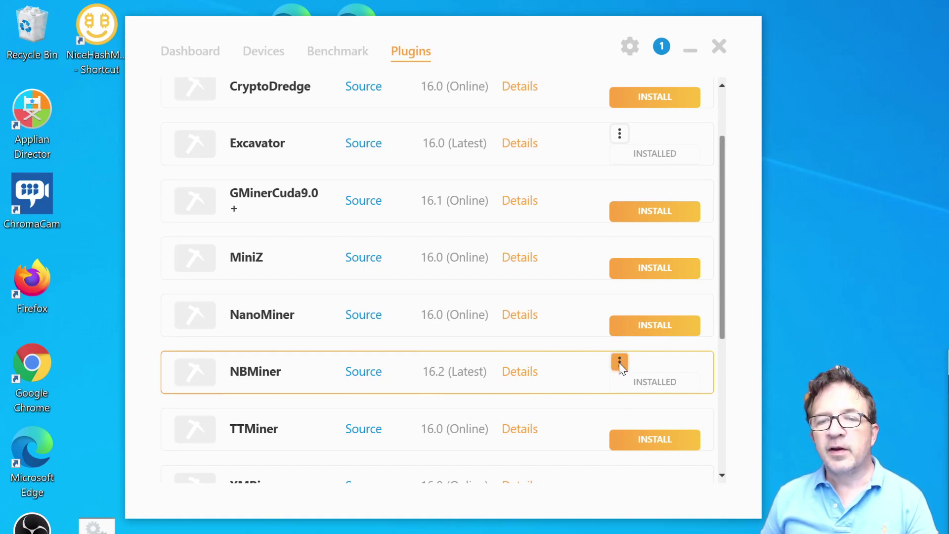
click(620, 362)
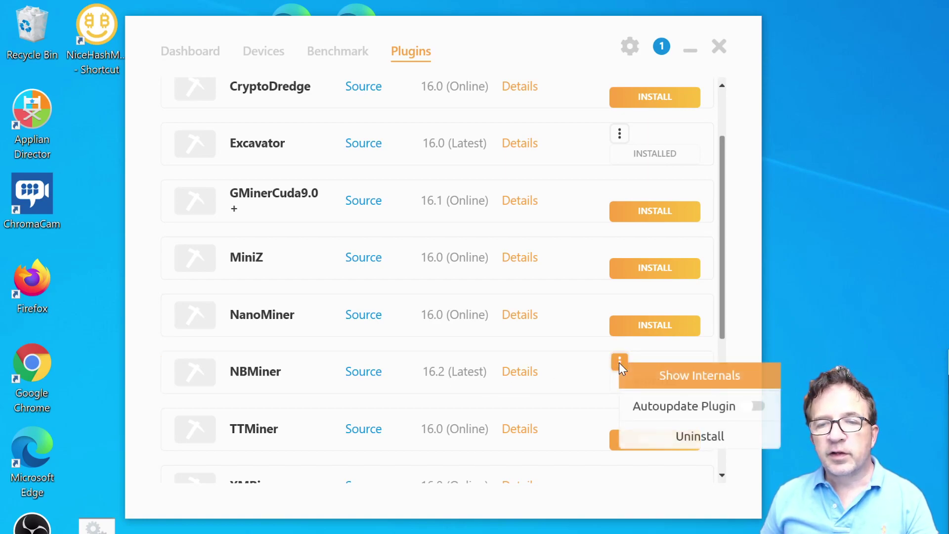
click(694, 375)
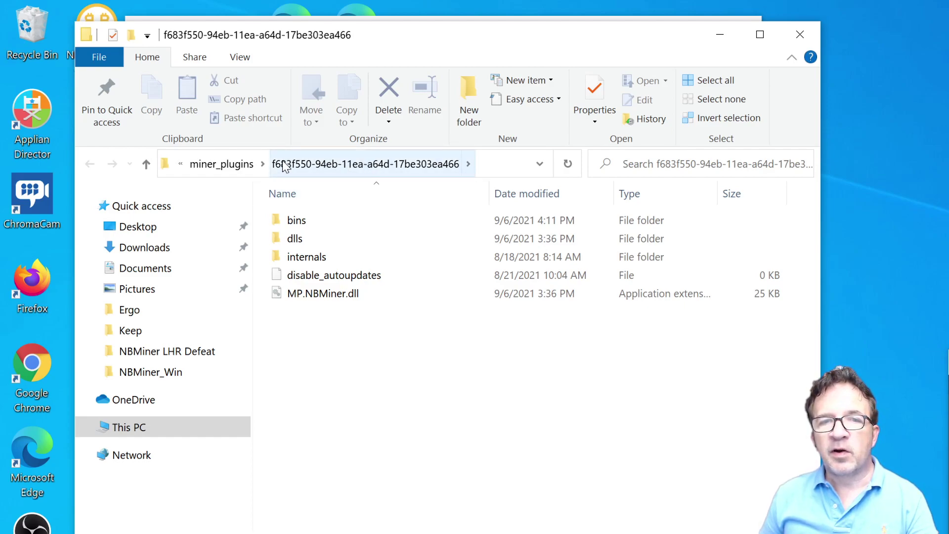
double_click(307, 222)
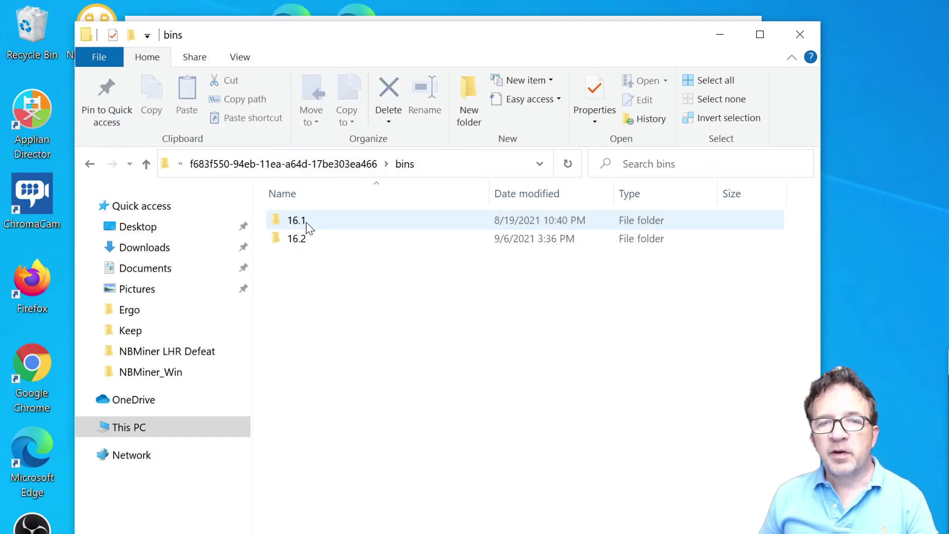
double_click(353, 241)
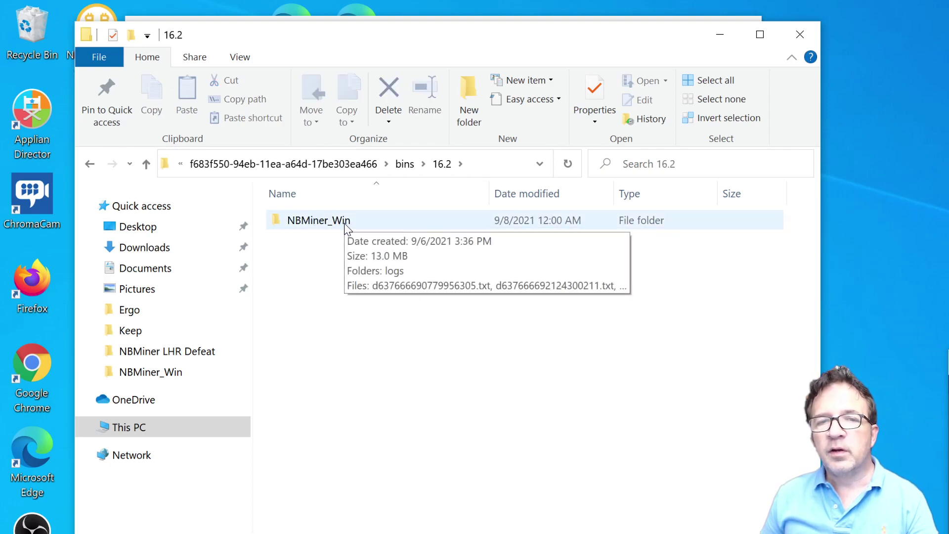
double_click(346, 225)
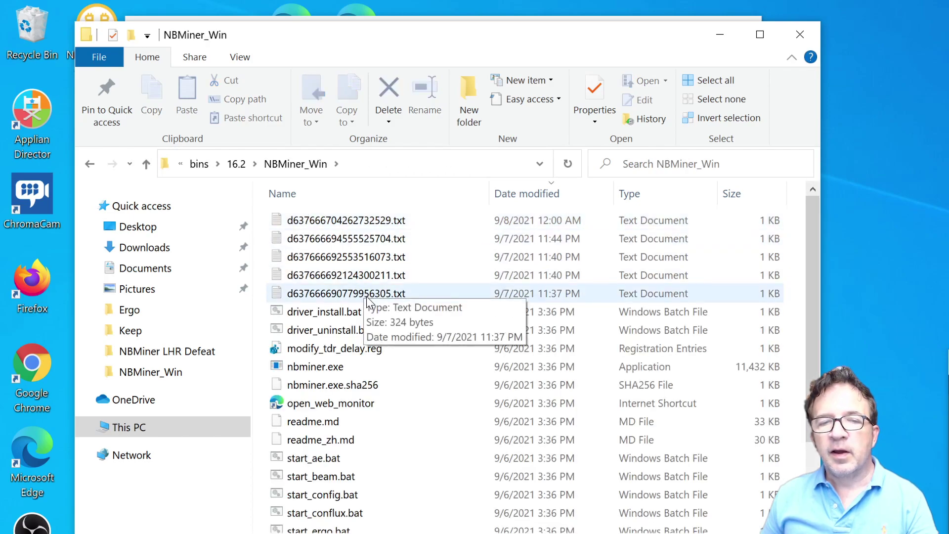
Make a copy of start_ergo.bat within the NBMiner_Win folder.
scroll(366, 289, down, 2)
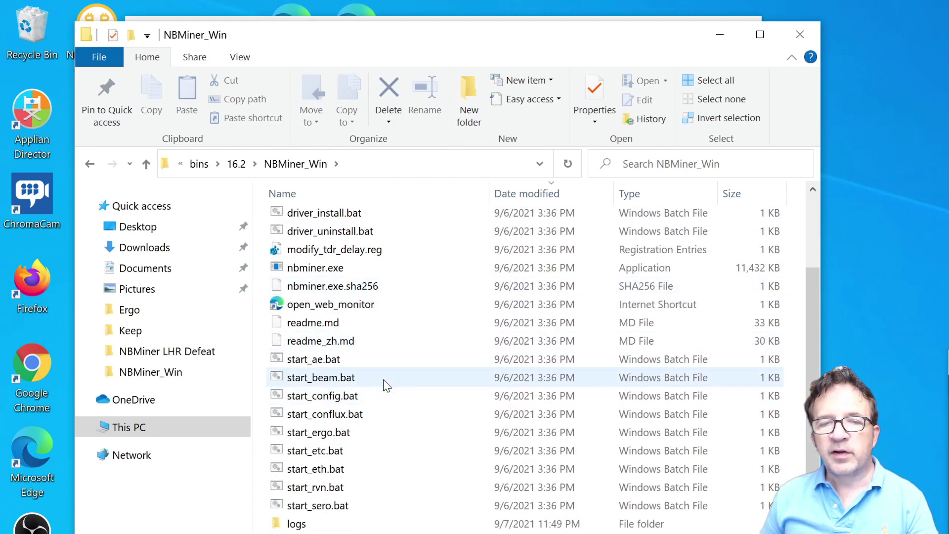
click(337, 436)
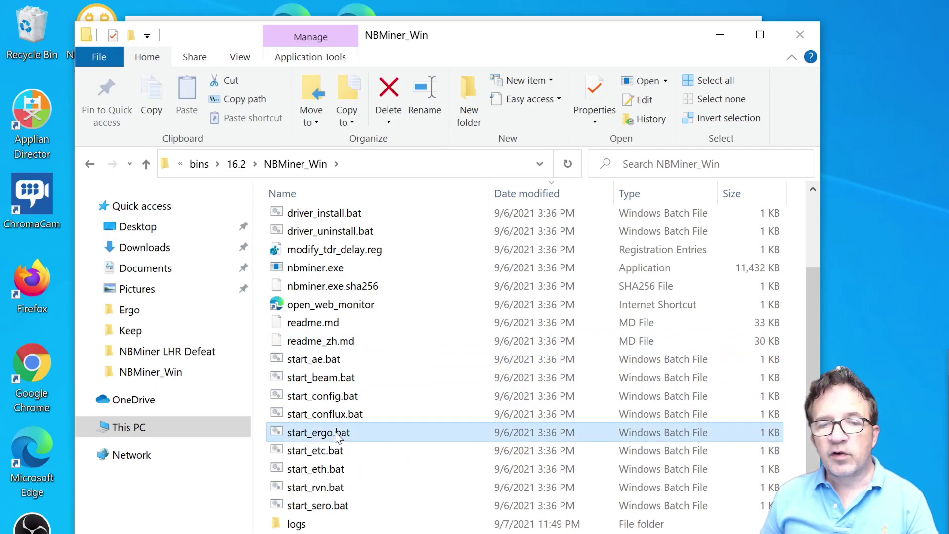
right_click(336, 435)
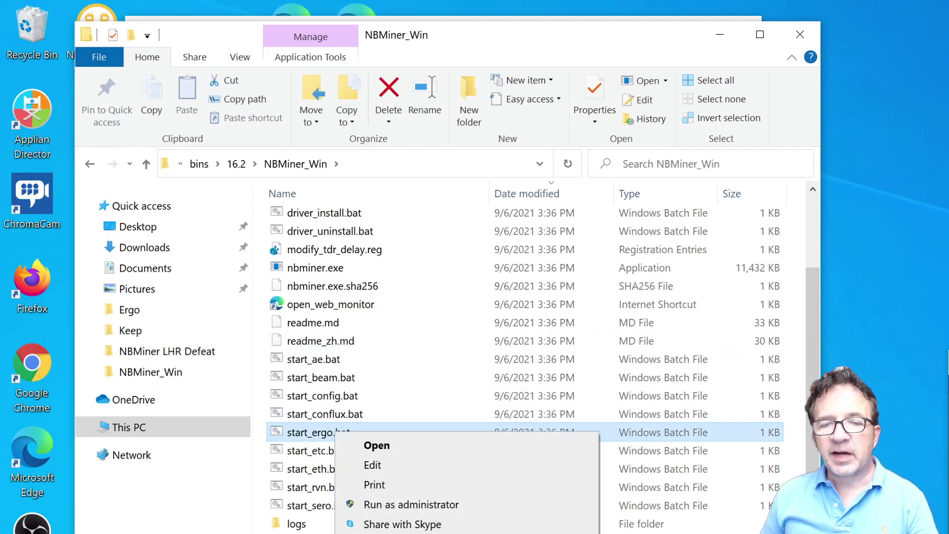
key(Escape)
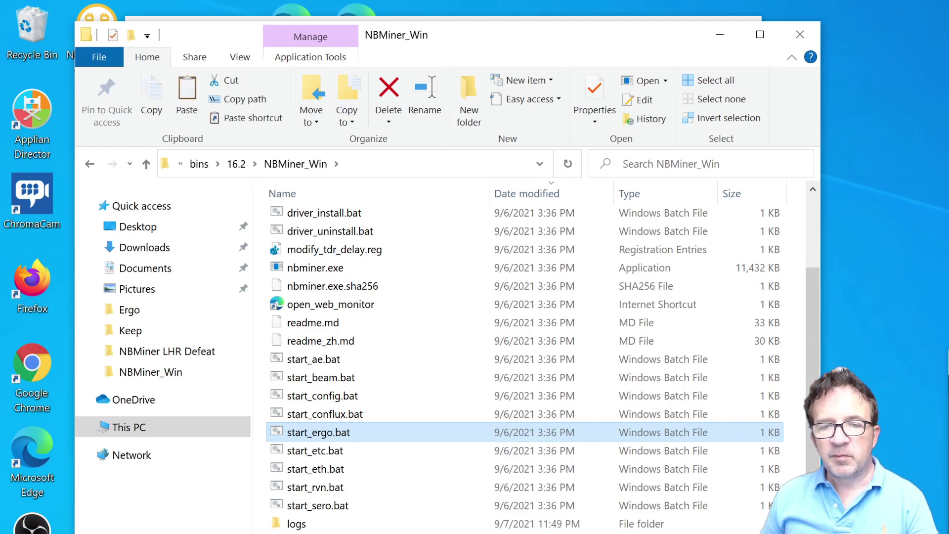
right_click(403, 387)
click(445, 531)
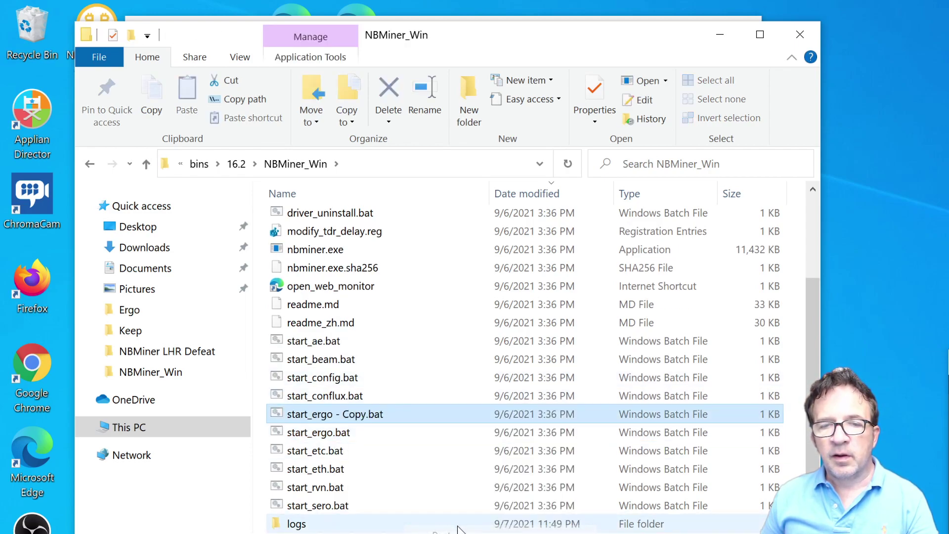
Rename the copied batch file as "start_ergo nicehash.bat".
key(F2)
click(357, 418)
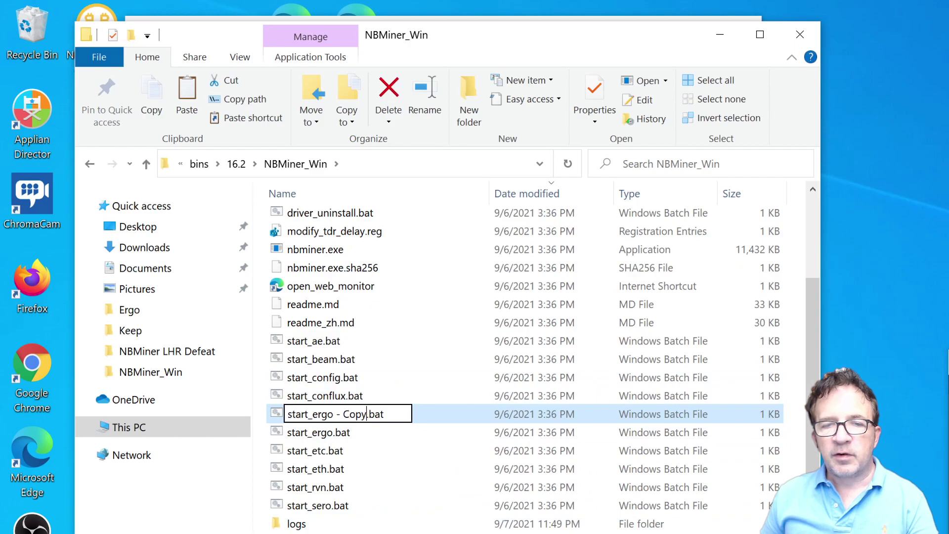
key(BackSpace)
key(BackSpace)
key(BackSpace)
key(BackSpace)
key(BackSpace)
key(BackSpace)
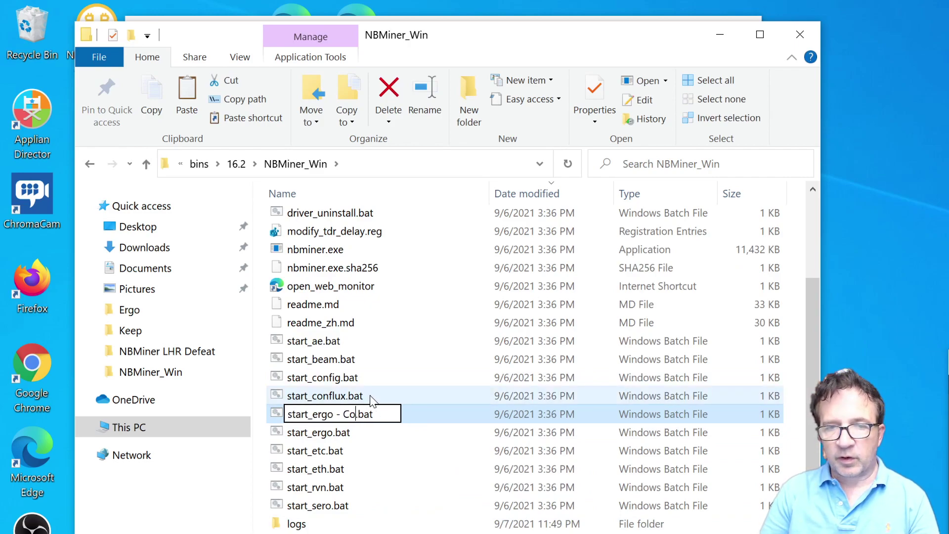
text(nicehash)
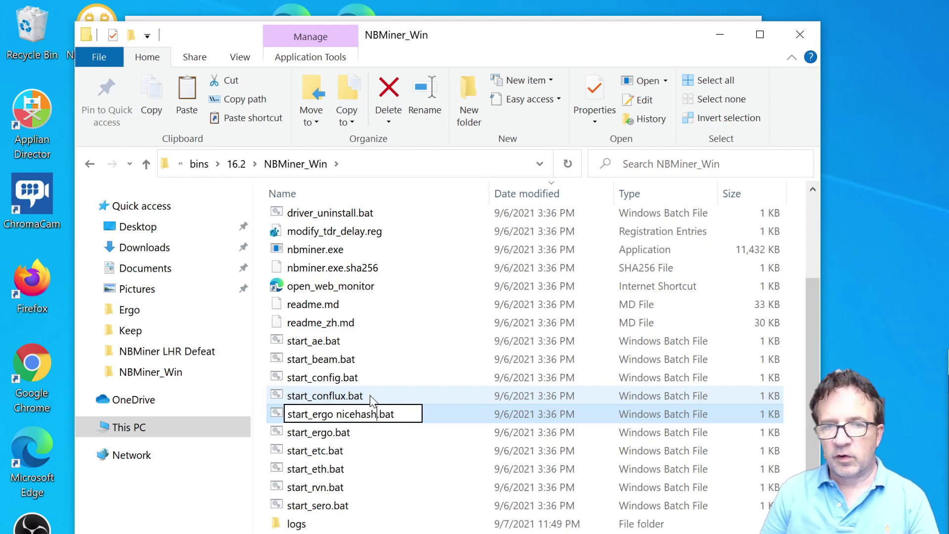
key(Return)
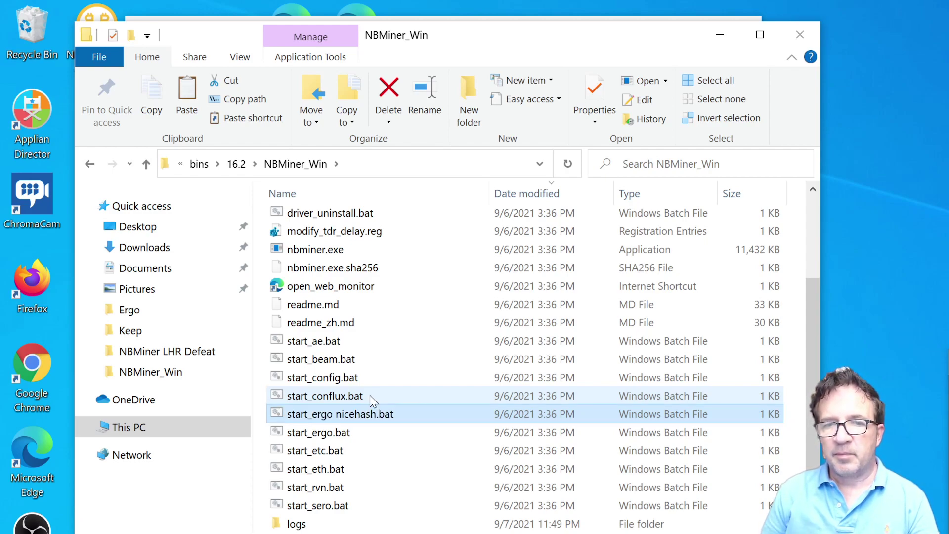
Open "start_ergo nicehash.bat" for editing in Notepad.
right_click(366, 420)
click(420, 447)
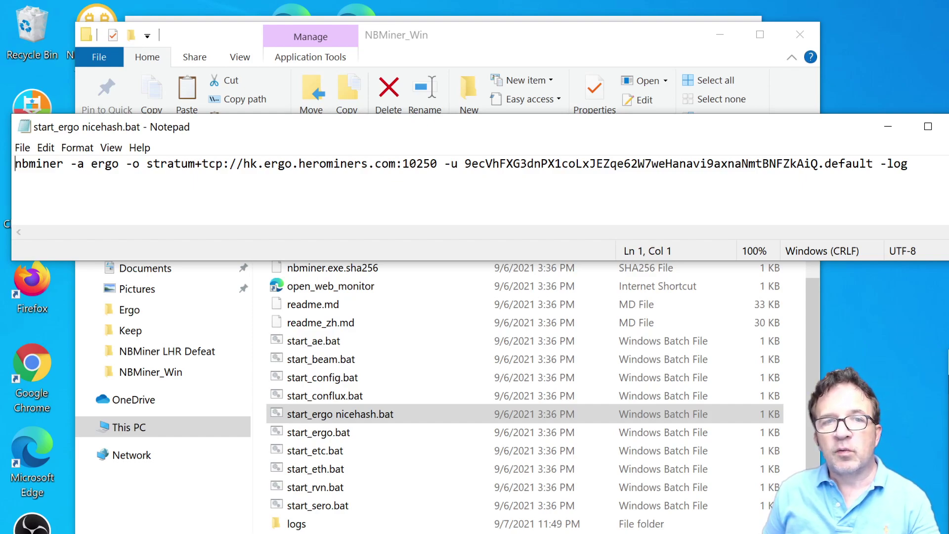
In the NiceHash Stratum Generator in the browser, generate the AUTOLYKOS address for USA - East and copy it.
drag(147, 164, 437, 164)
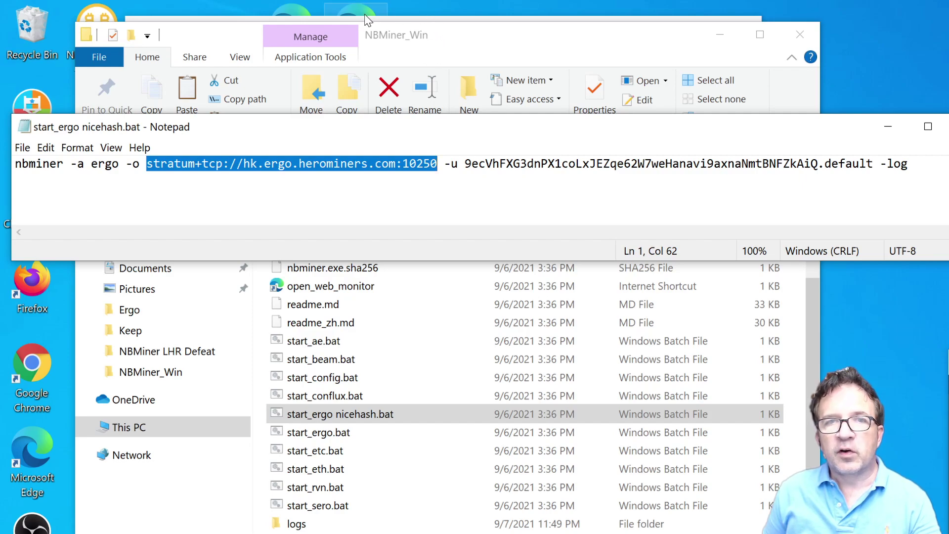
key(alt+Tab)
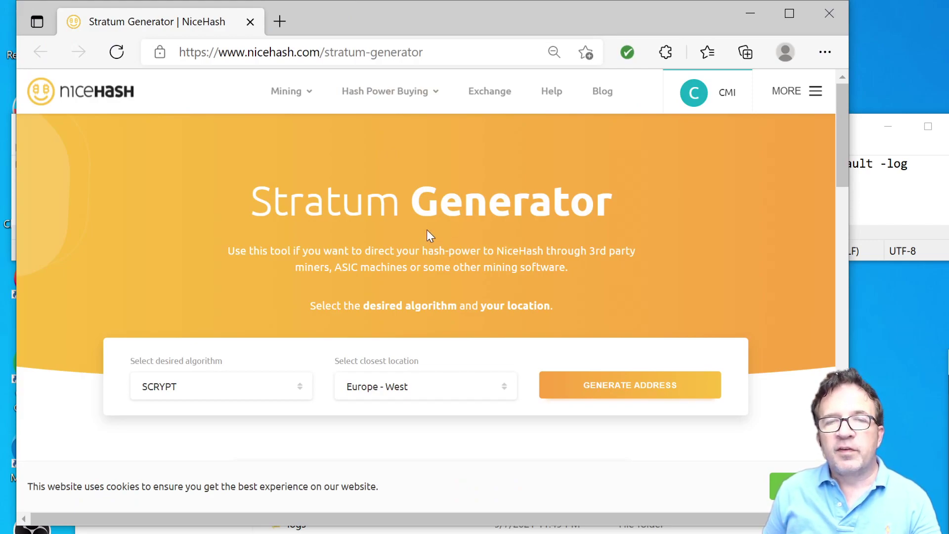
click(303, 392)
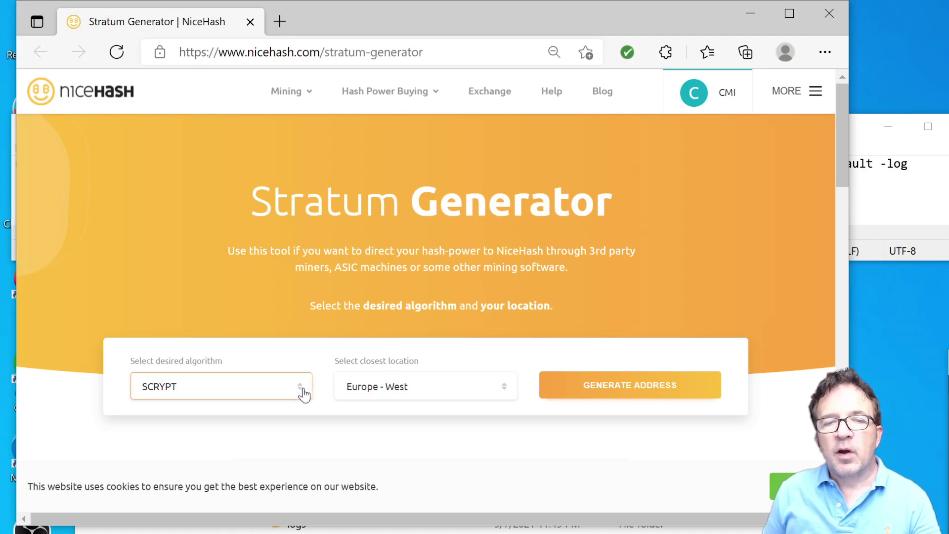
scroll(277, 386, down, 6)
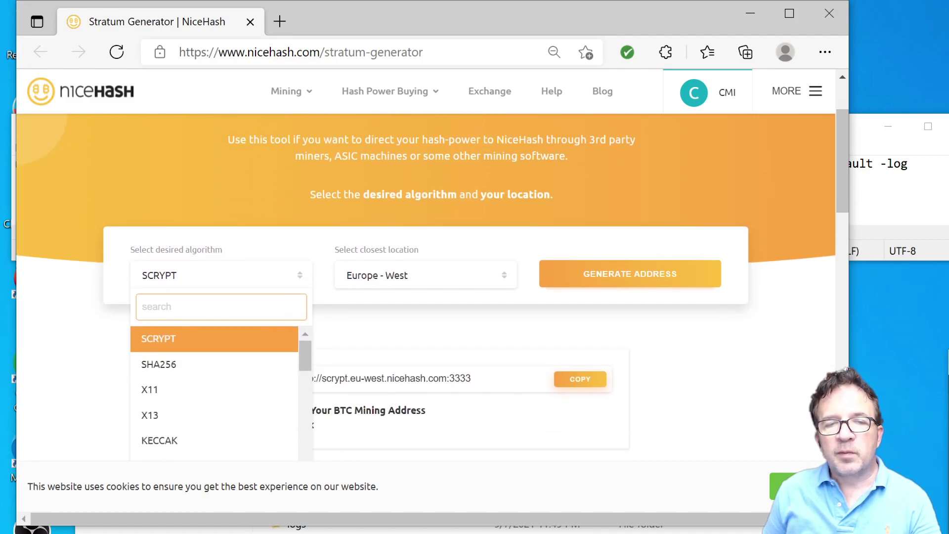
scroll(283, 375, down, 10)
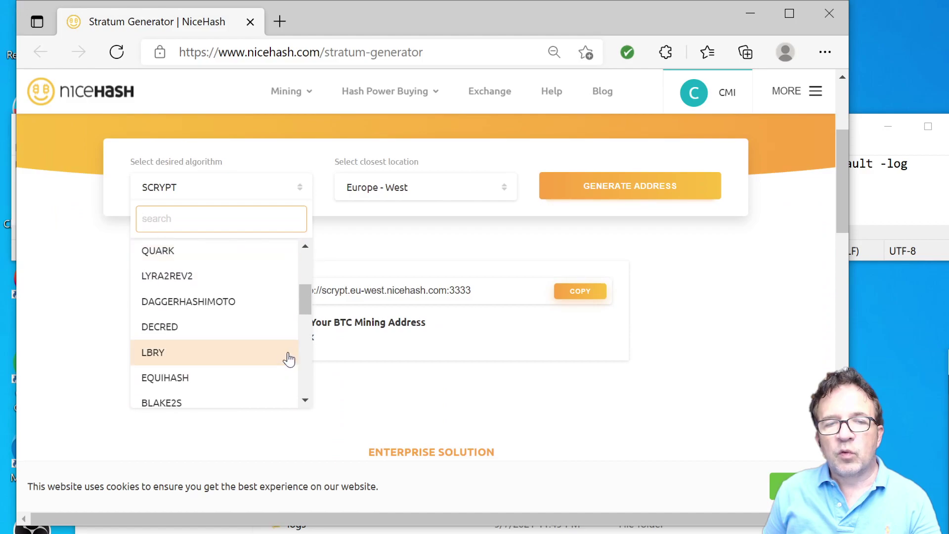
click(212, 394)
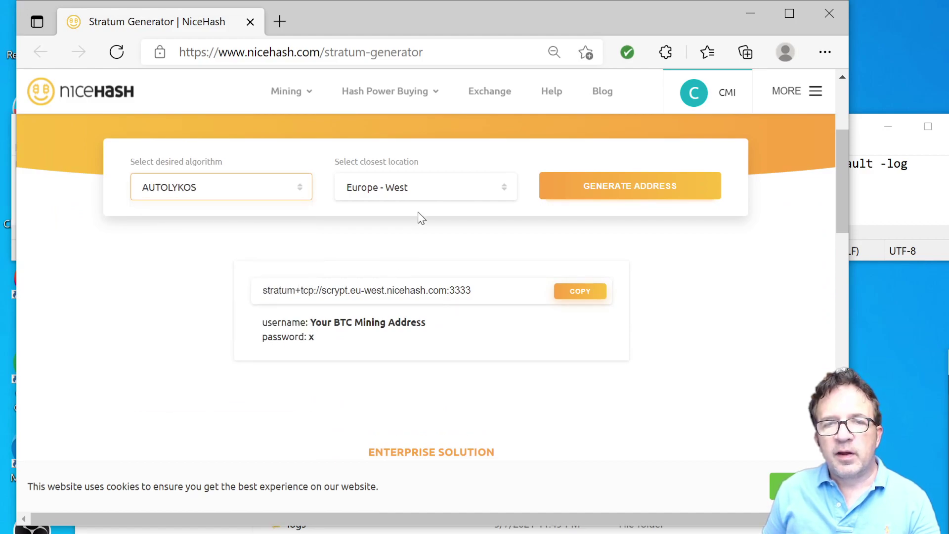
click(429, 195)
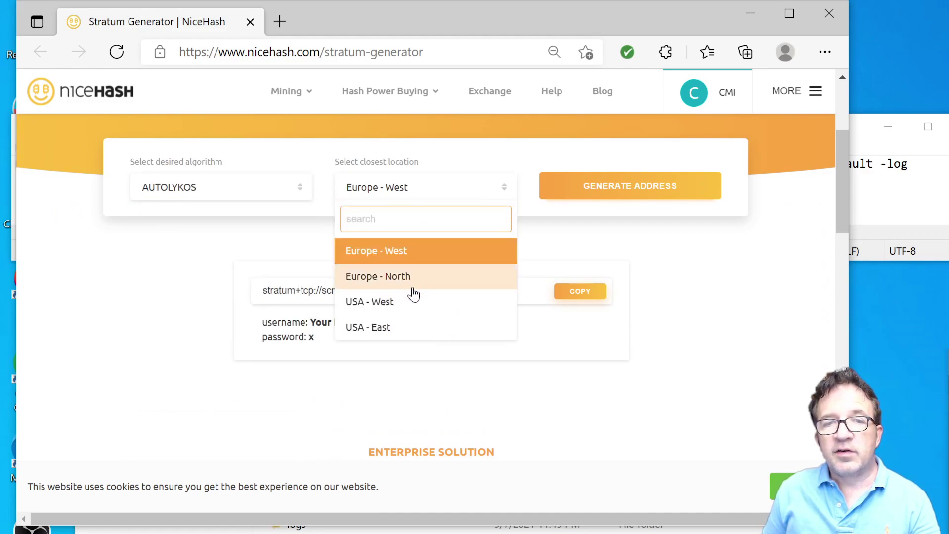
click(409, 327)
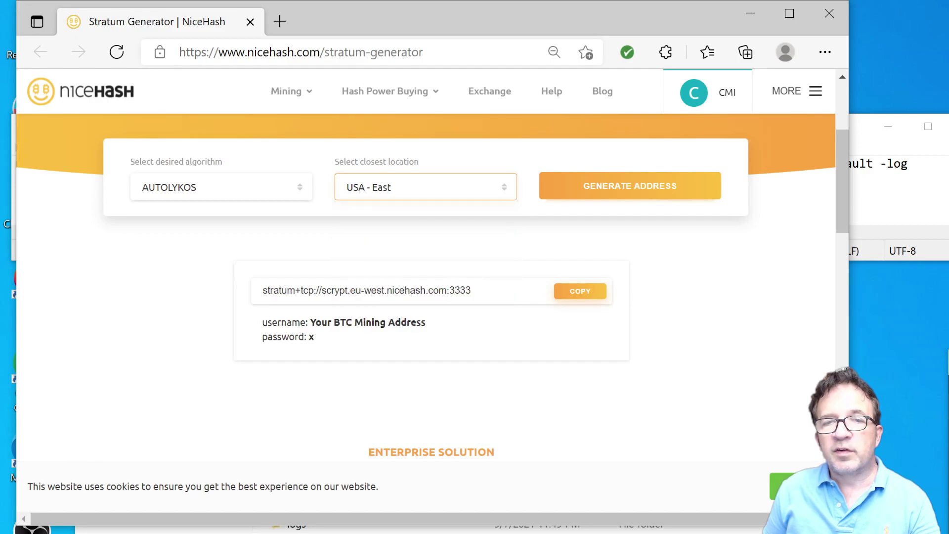
click(621, 193)
click(590, 293)
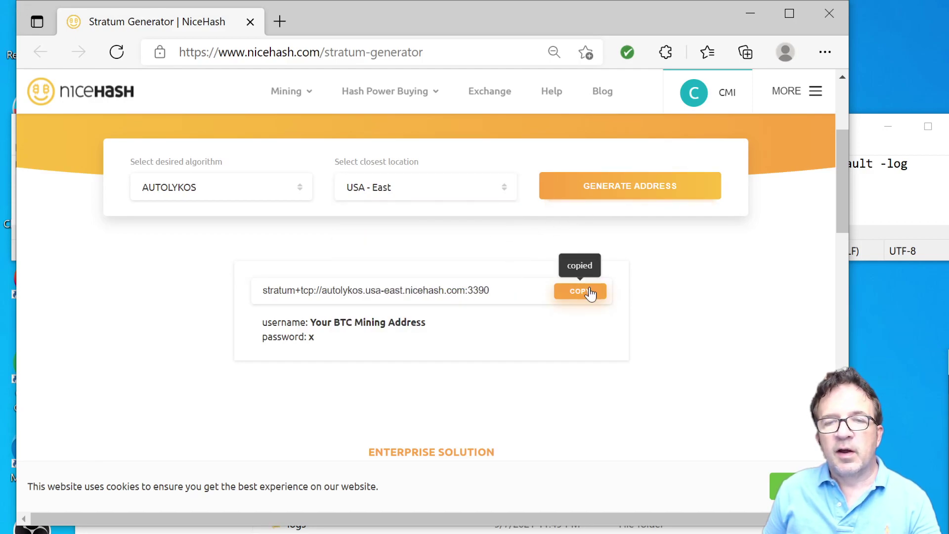
Back in Notepad, replace the herominers pool address after -o with stratum+tcp://autolykos.usa-east.nicehash.com:3390.
click(865, 147)
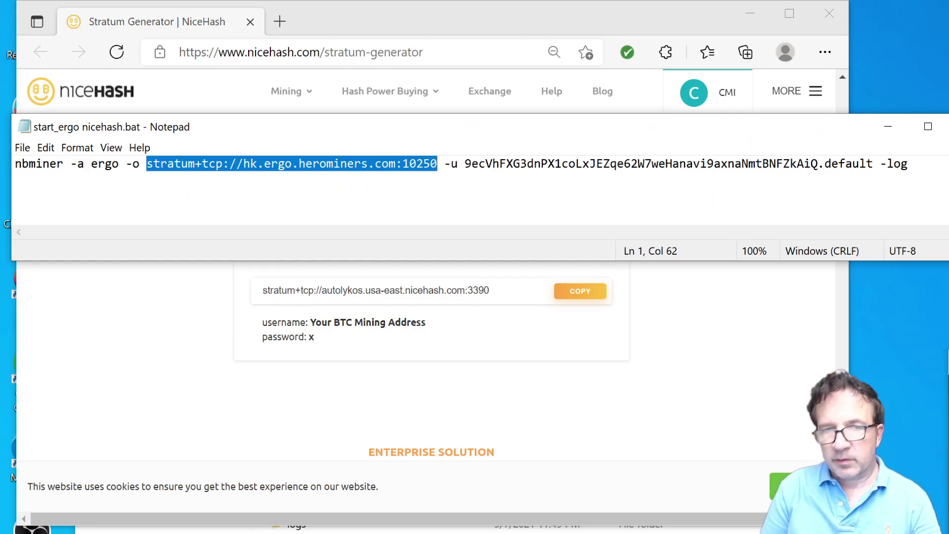
key(BackSpace)
key(ctrl+v)
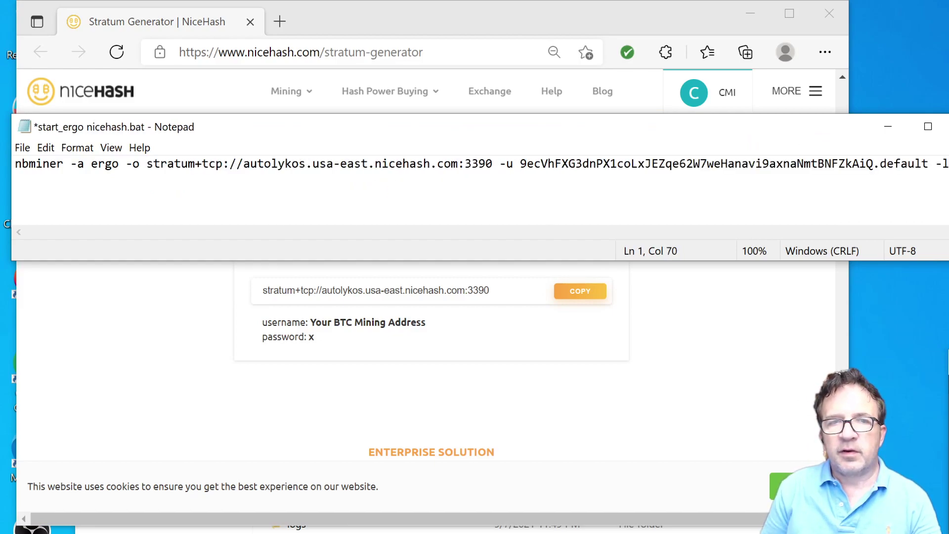
Highlight the pasted stratum address after -o to examine it in the command line.
key(shift+Left)
key(shift+Left)
key(shift+Left)
key(shift+Left)
key(shift+Left)
key(shift+Left)
key(shift+Left)
key(shift+Left)
key(shift+Left)
key(shift+Left)
key(shift+Left)
key(shift+Left)
key(shift+Left)
key(shift+Left)
key(shift+Left)
key(shift+Left)
key(shift+Left)
key(shift+Left)
key(shift+Left)
key(shift+Left)
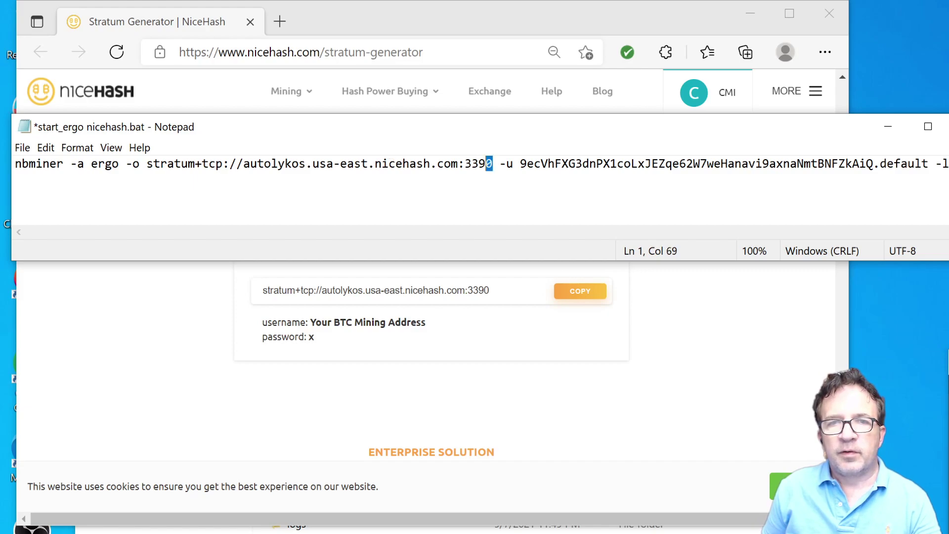
key(shift+Left)
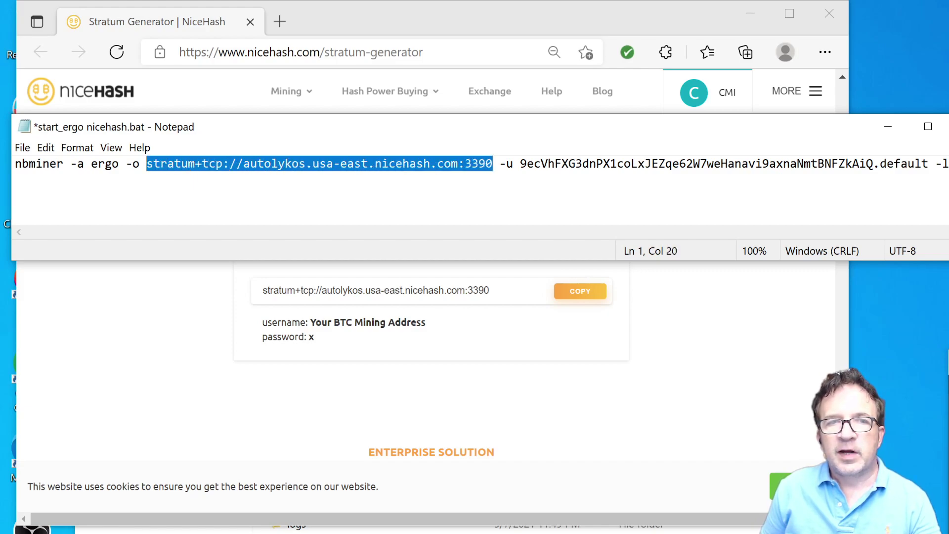
key(shift+Right)
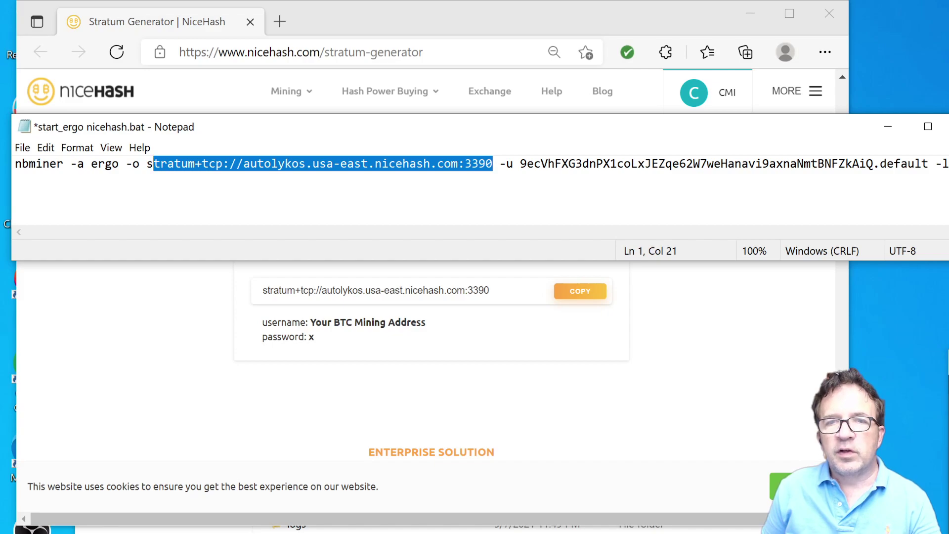
Replace the wallet and worker name after -u with the mining address copied from the NiceHash Rig Manager.
key(Right)
key(Right)
key(Right)
key(Right)
key(Right)
key(shift+Right)
key(shift+Right)
key(shift+Right)
key(shift+Right)
key(shift+Right)
key(shift+Right)
key(shift+Right)
key(shift+Right)
key(shift+Right)
key(shift+Right)
key(shift+Right)
key(shift+Right)
key(shift+Right)
key(shift+Right)
key(shift+Right)
key(shift+Right)
key(shift+Right)
key(shift+Right)
key(shift+Right)
key(shift+Right)
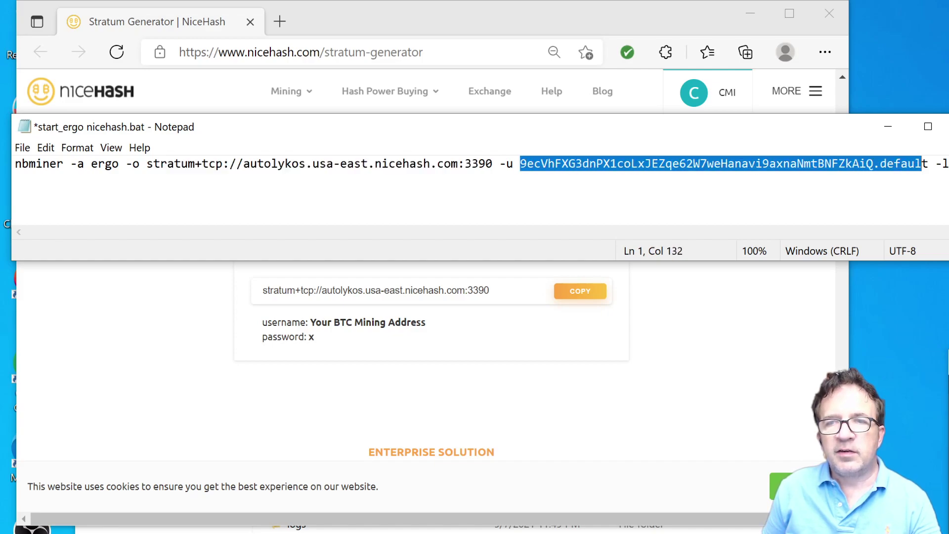
key(shift+Left)
key(shift+Right)
key(shift+Right)
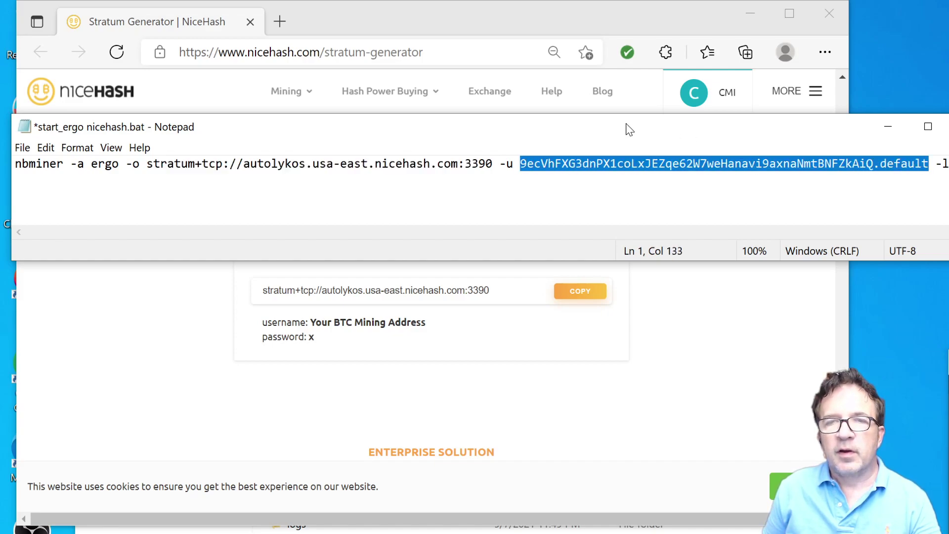
click(326, 33)
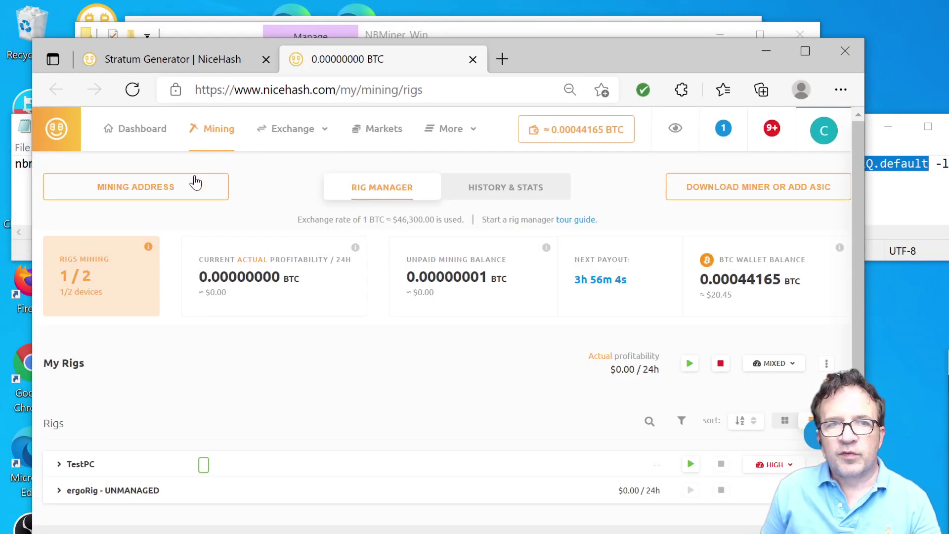
click(180, 189)
click(593, 287)
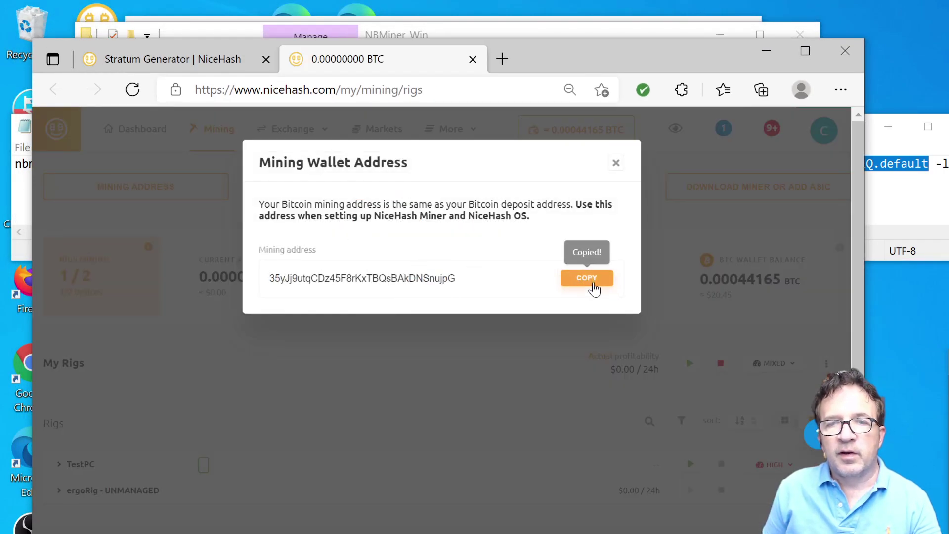
key(alt+Tab)
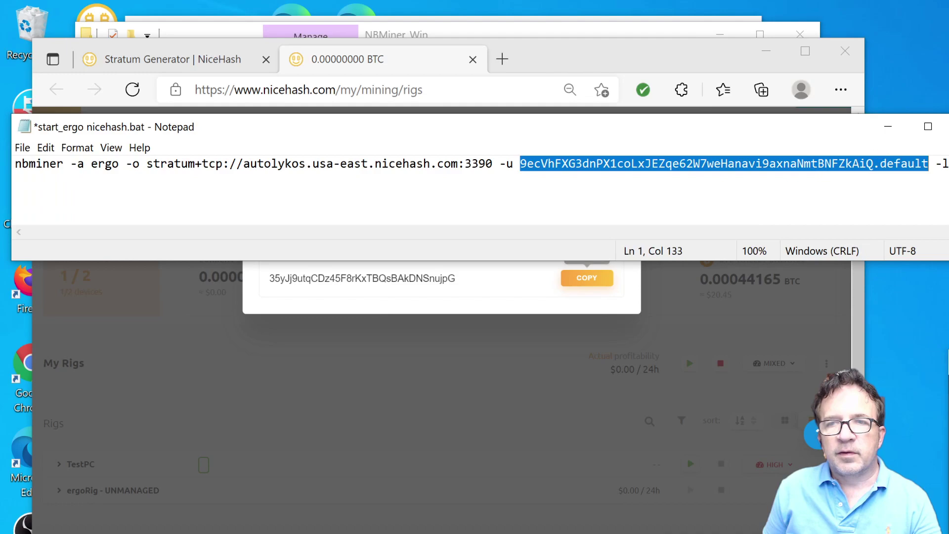
key(Delete)
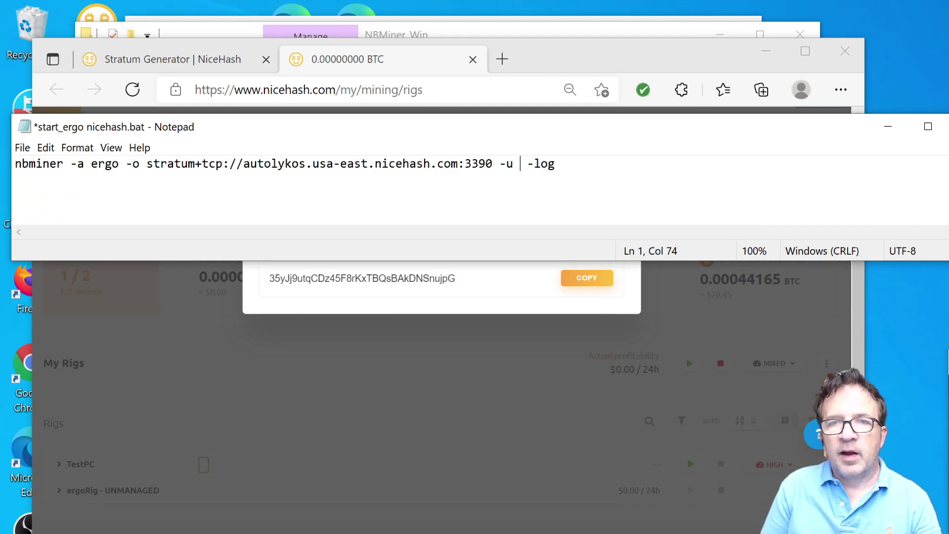
key(ctrl+v)
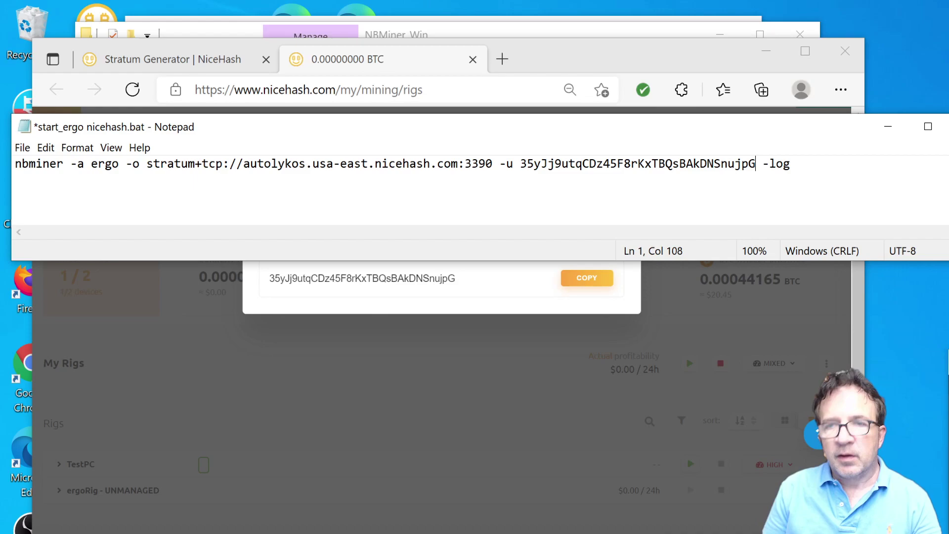
Append the worker name .ergoRig to the mining address and save the batch file.
text(.erg)
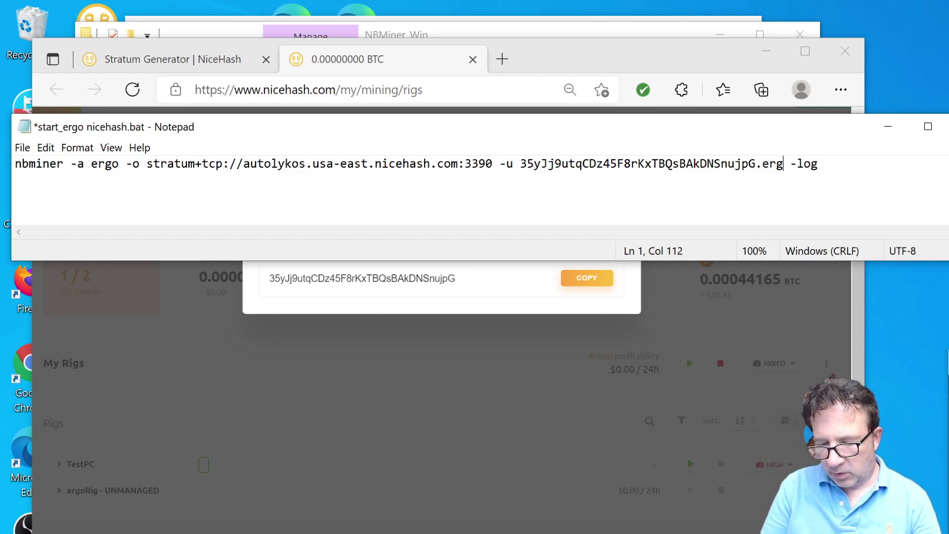
text(oRig)
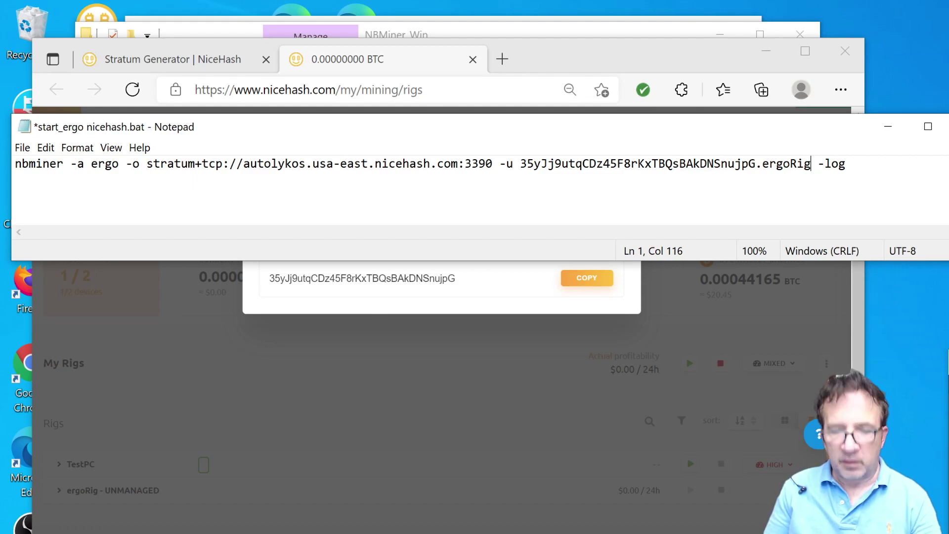
key(alt+f)
key(s)
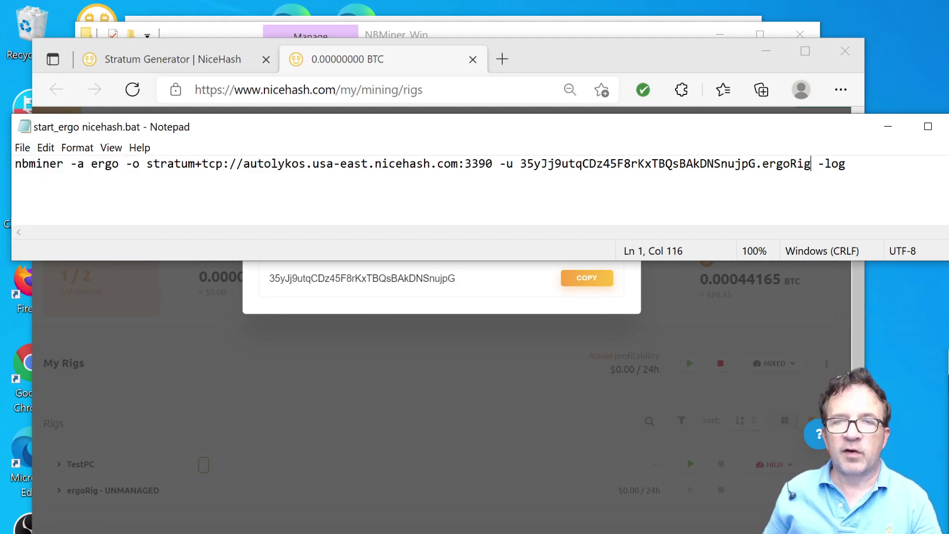
Put away Notepad and the NiceHash browser window, and create a desktop shortcut to start_ergo nicehash.bat.
click(888, 127)
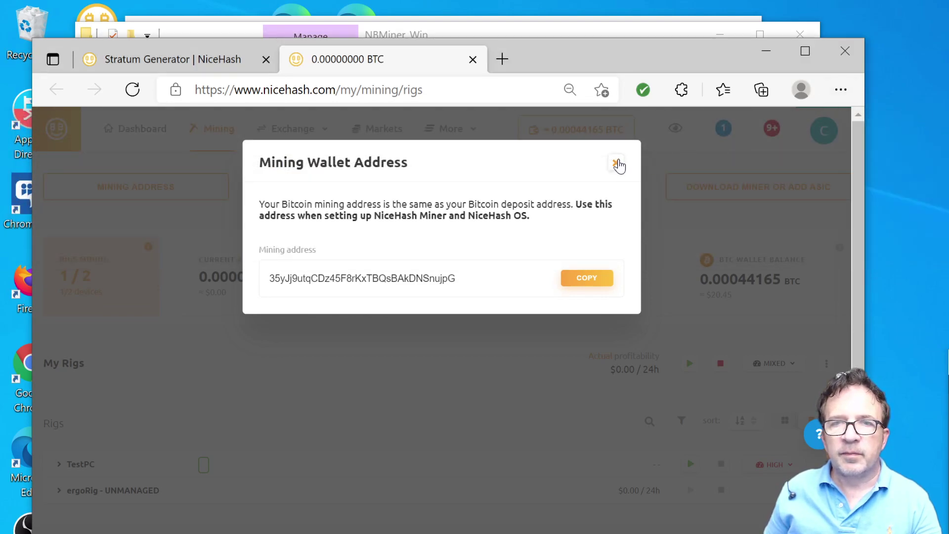
click(616, 163)
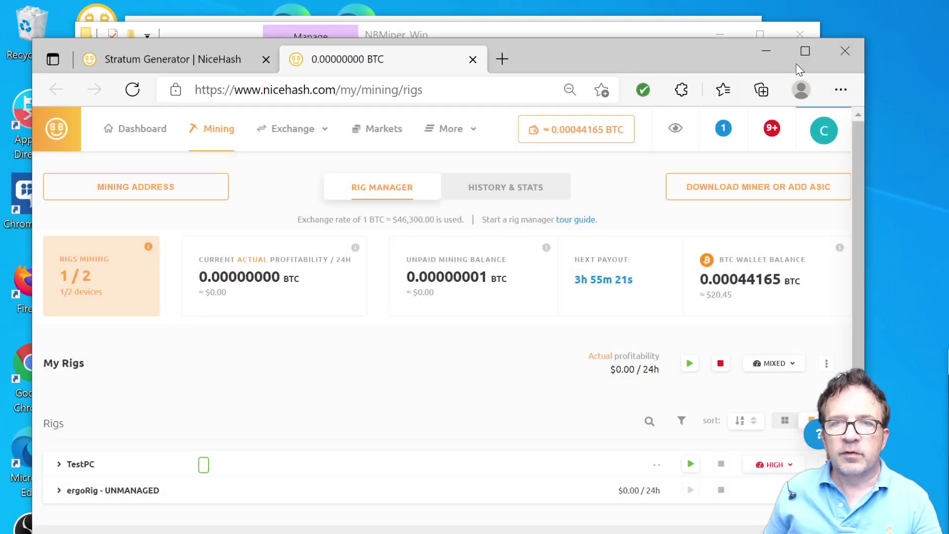
click(842, 53)
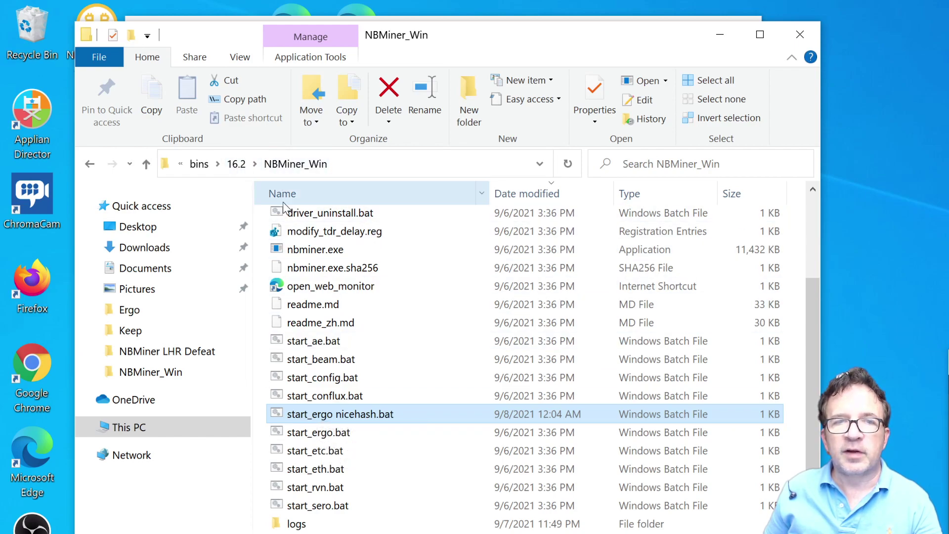
drag(327, 417, 898, 113)
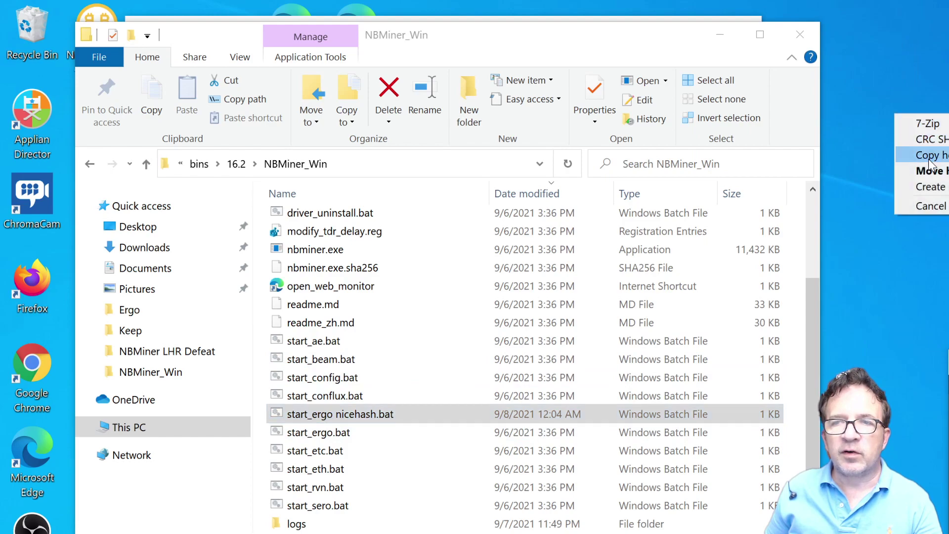
click(930, 187)
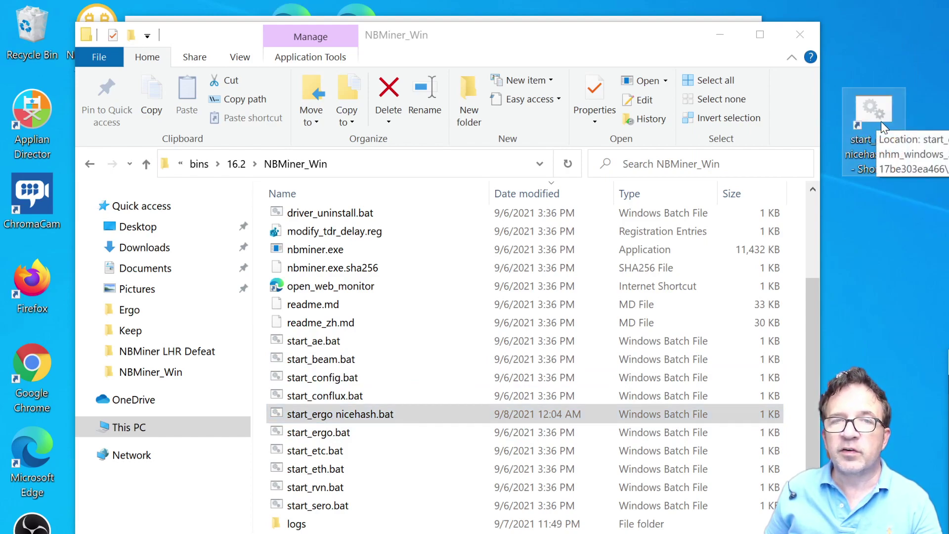
Run start_ergo nicehash.bat from the NBMiner_Win folder and reposition the miner's console window.
click(376, 414)
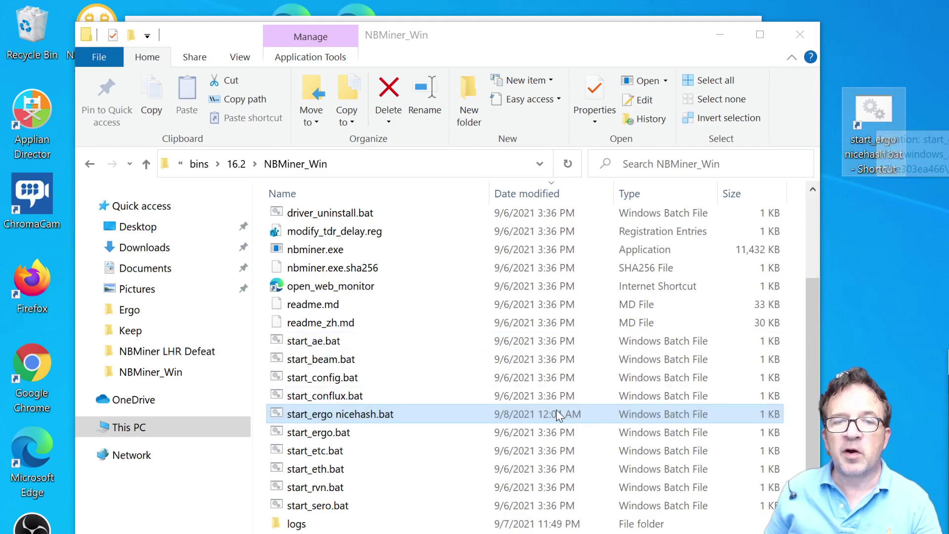
double_click(347, 418)
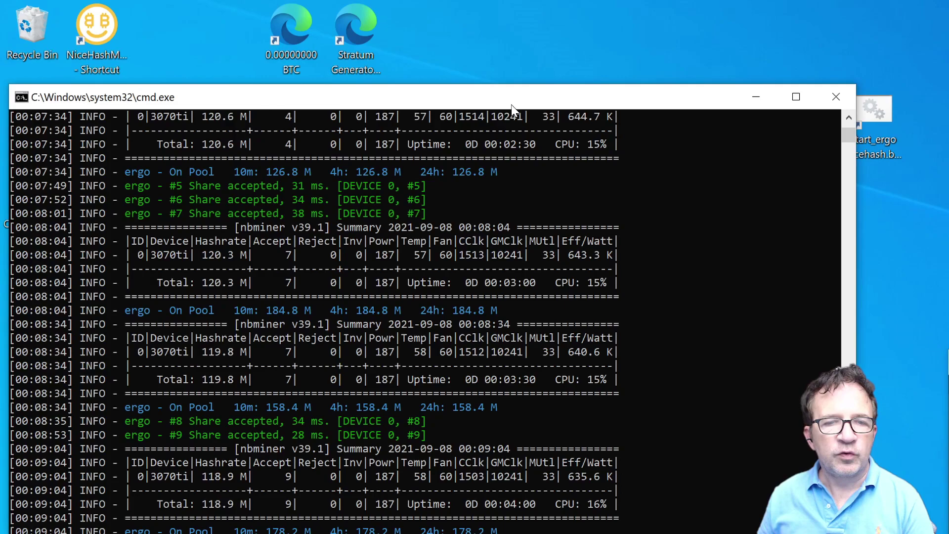
drag(512, 108, 523, 99)
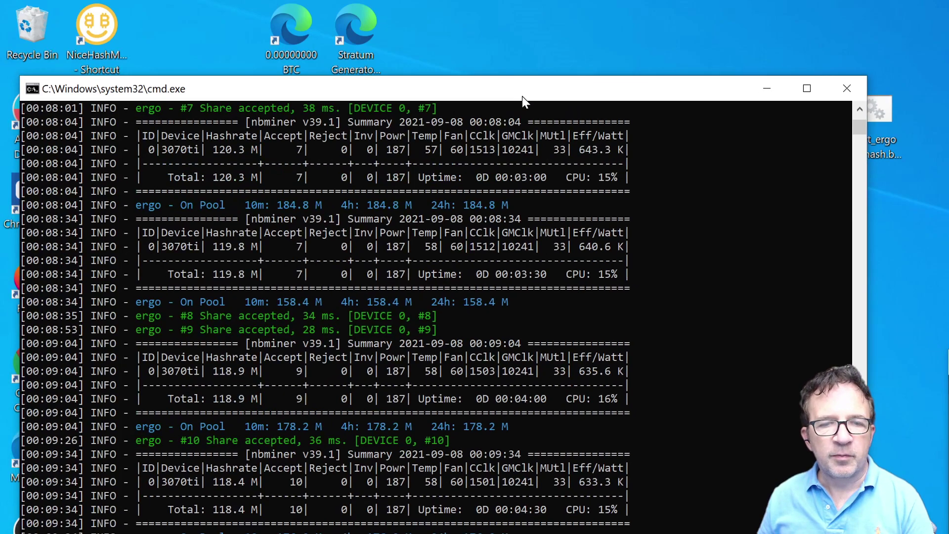
Open the NiceHash Rig Manager from the desktop and examine the profitability and the ergoRig entry in the rig list.
double_click(295, 28)
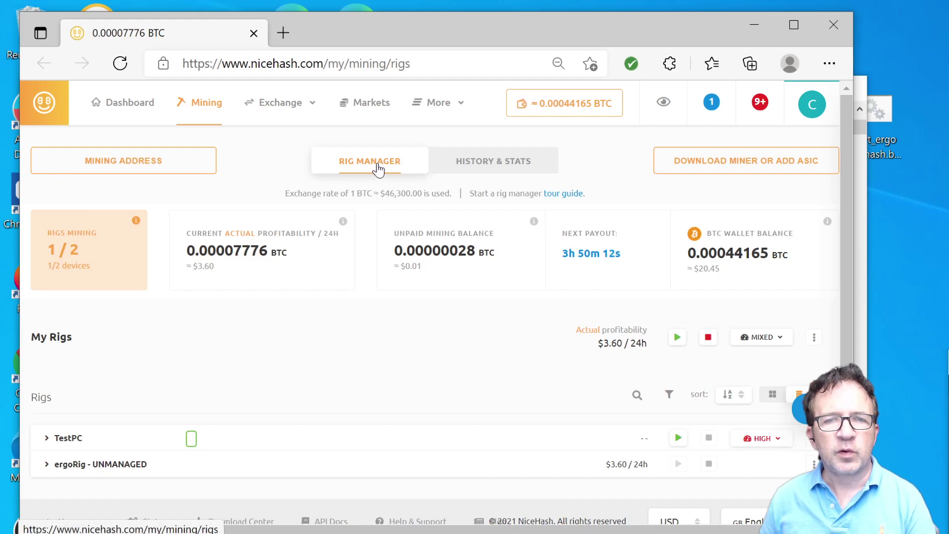
scroll(371, 218, down, 1)
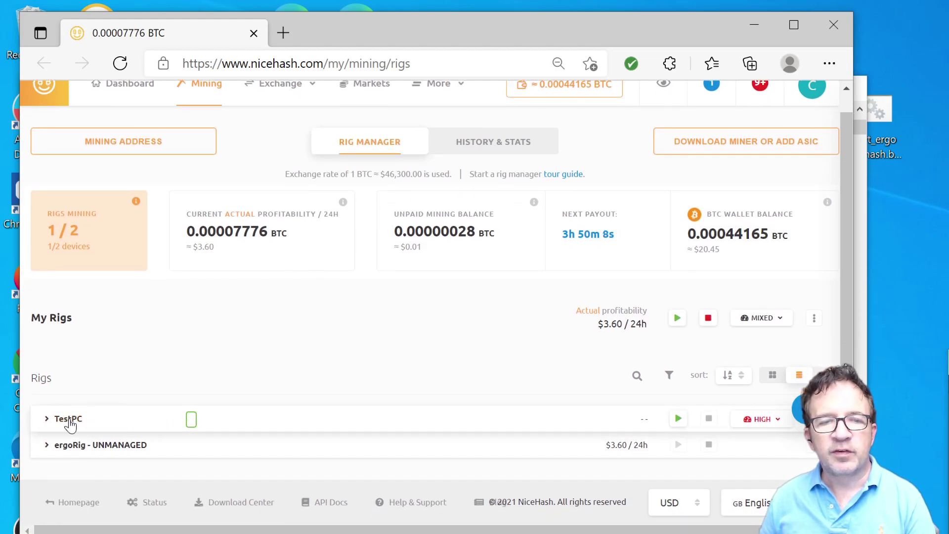
mouse_move(195, 421)
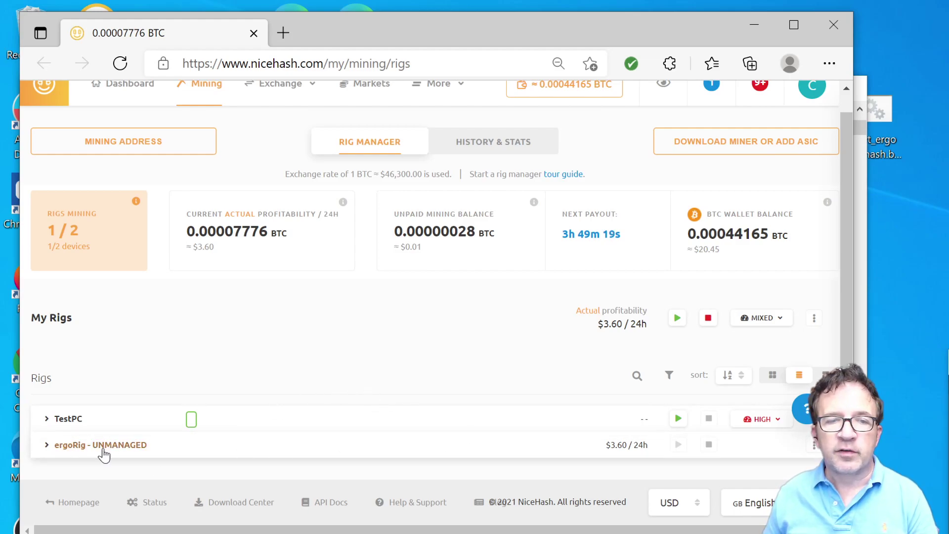
Examine ergoRig's rig details, mining history chart and the projected income in History & Stats, and return to the Rig Manager.
click(46, 445)
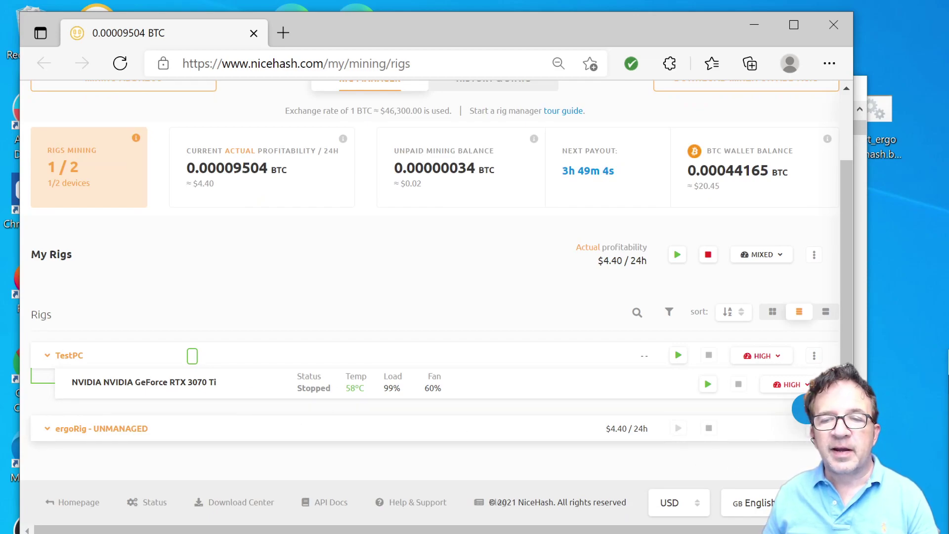
click(814, 356)
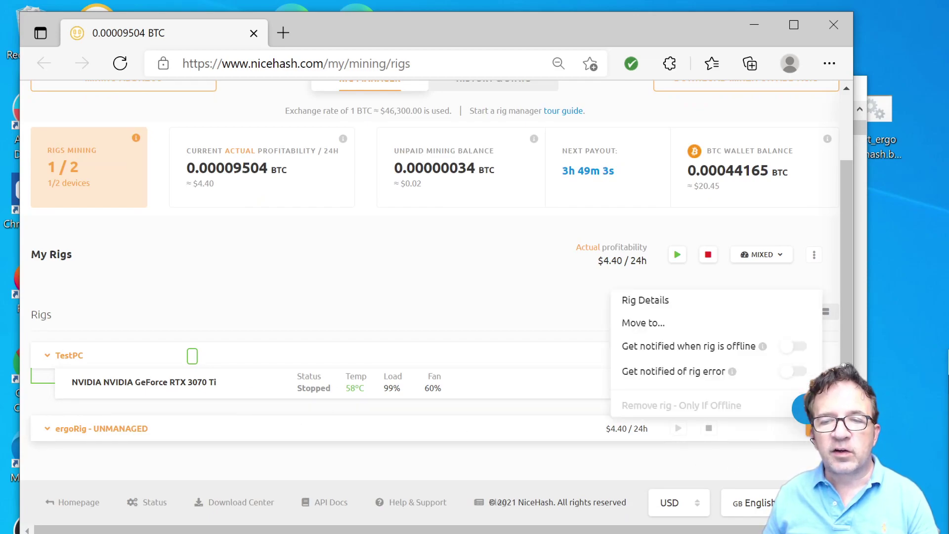
click(653, 303)
scroll(542, 310, down, 3)
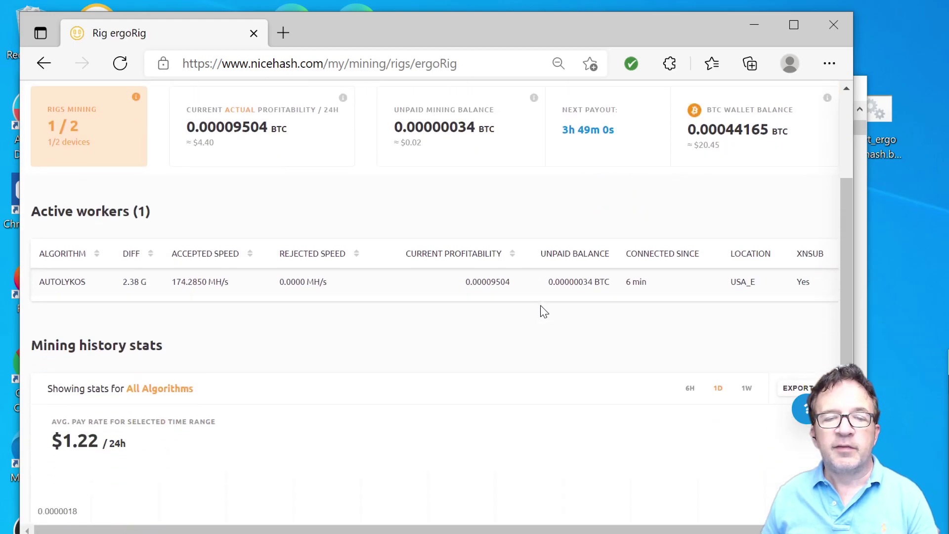
scroll(541, 304, down, 4)
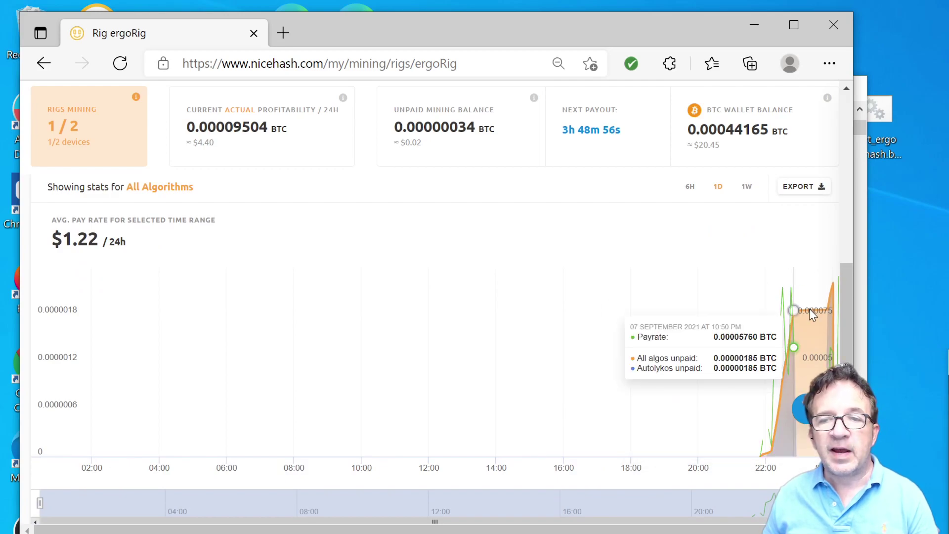
scroll(269, 487, down, 2)
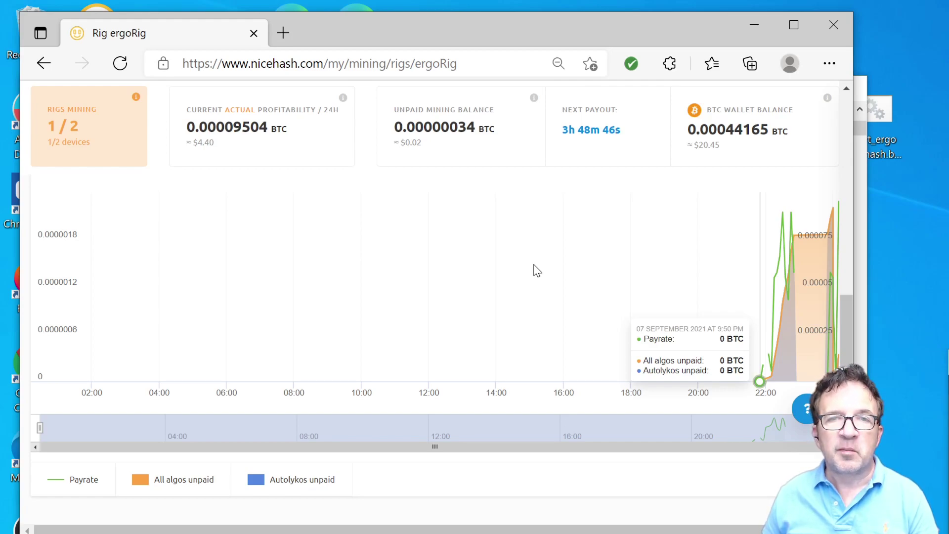
scroll(537, 271, up, 5)
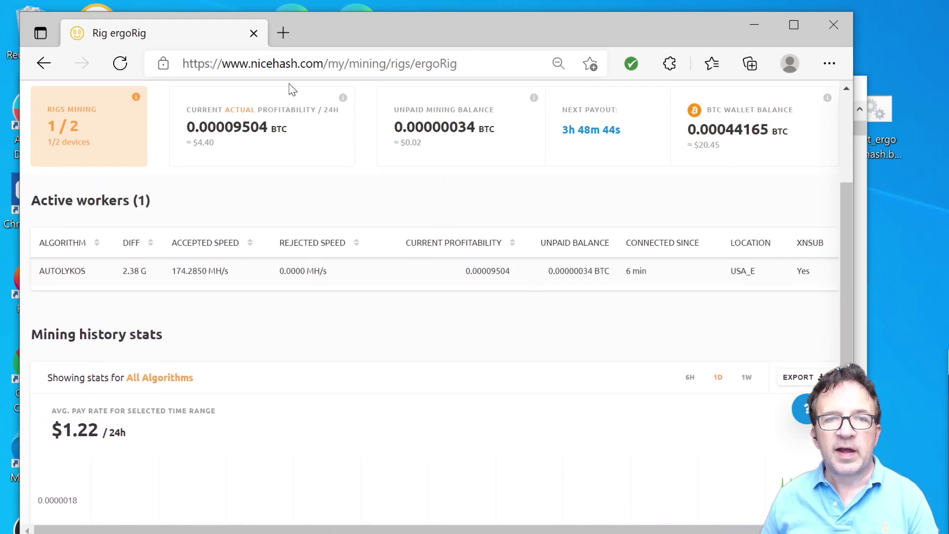
scroll(473, 331, down, 4)
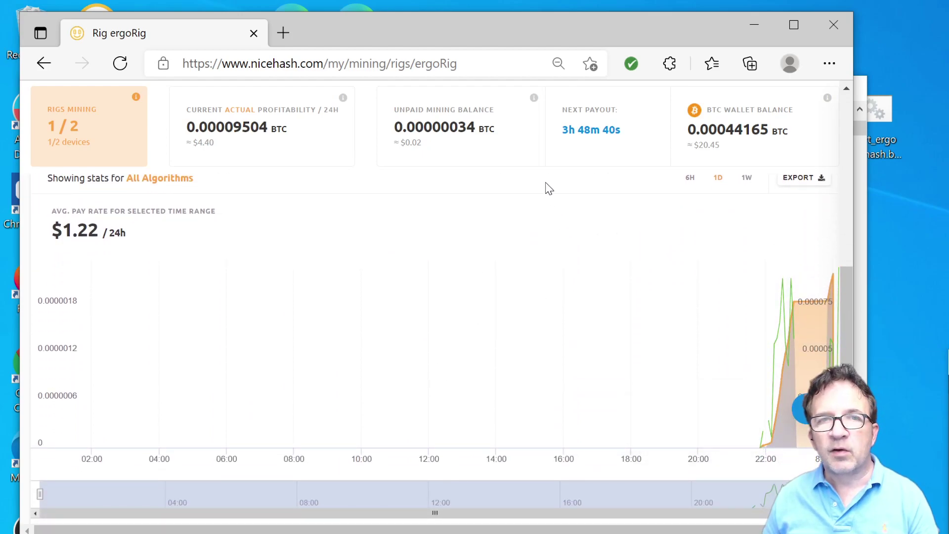
scroll(549, 188, up, 5)
click(483, 164)
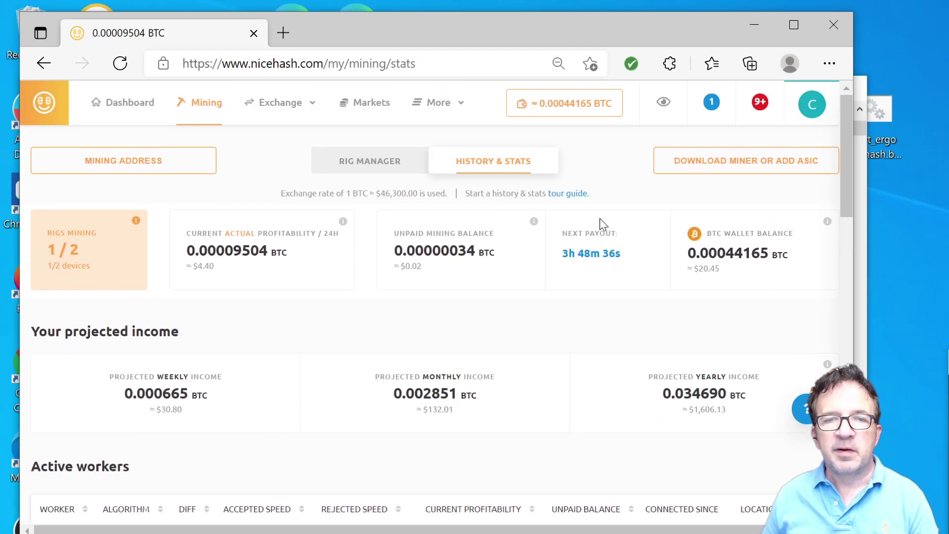
click(394, 163)
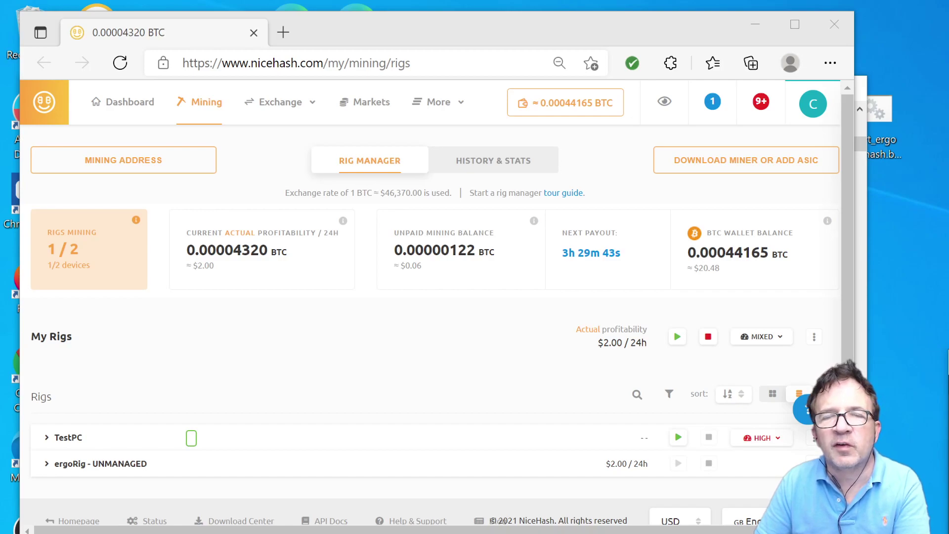
Close Device Manager, test-run start_ergo nicehash.bat from its desktop shortcut to read the GPU device IDs, and close the miner console.
click(883, 109)
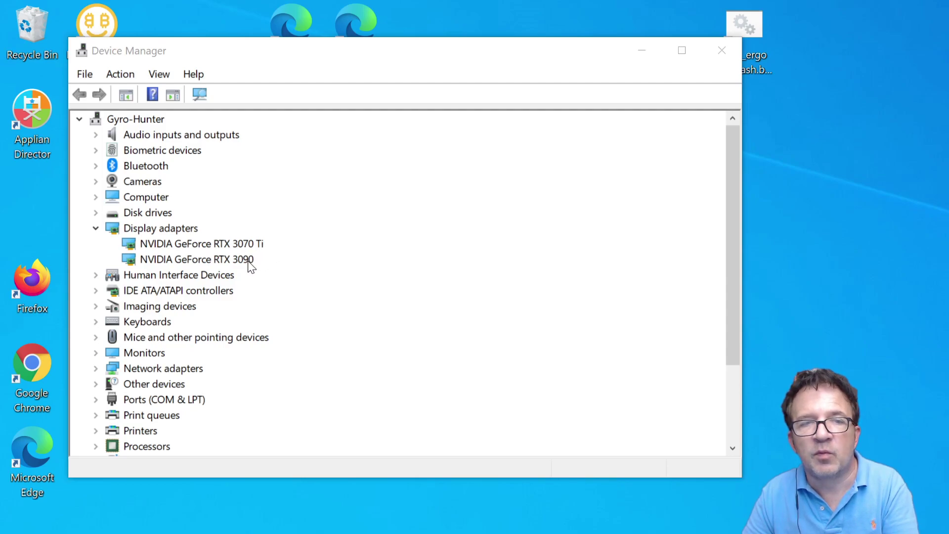
click(711, 58)
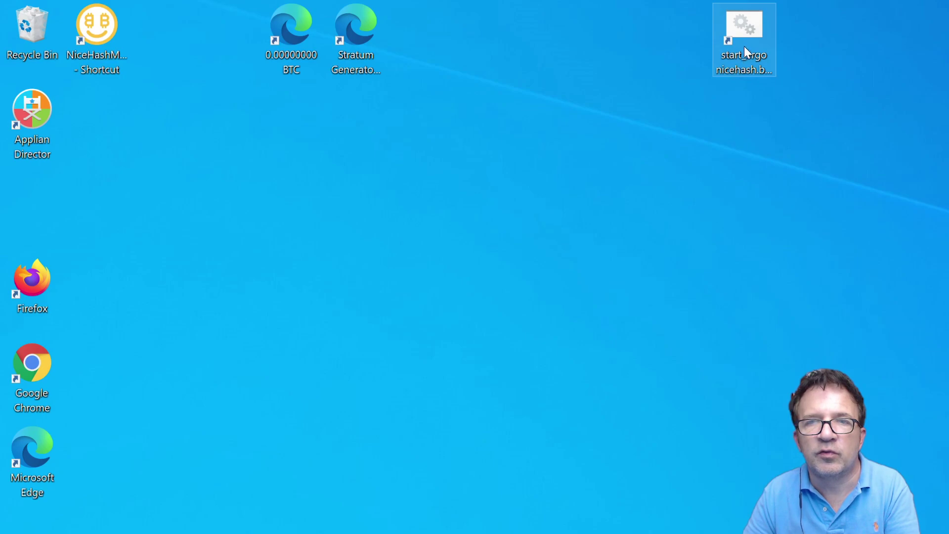
click(746, 55)
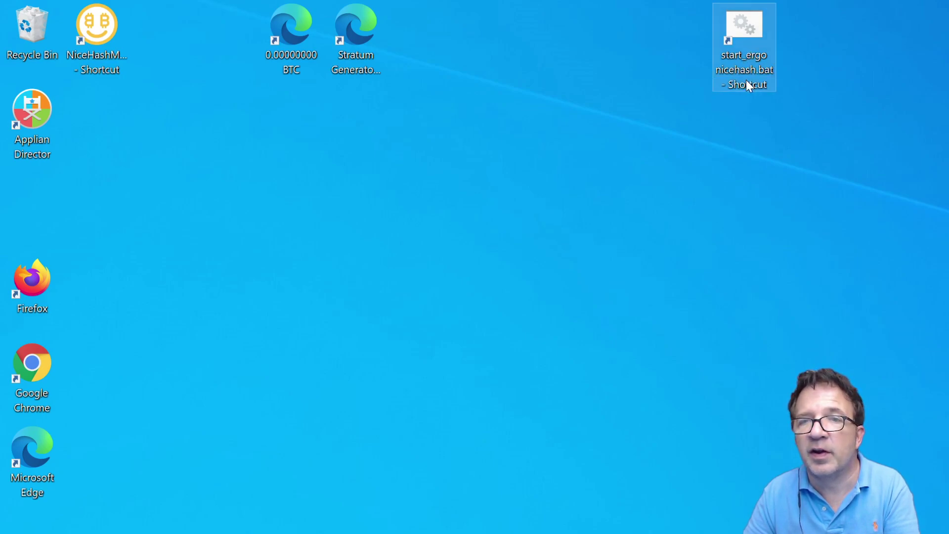
double_click(751, 49)
drag(648, 148, 579, 45)
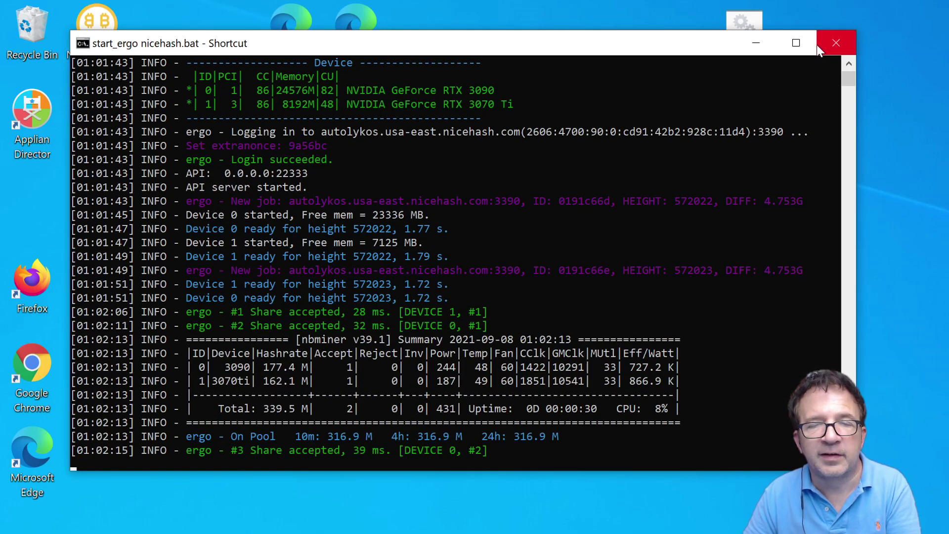
click(836, 44)
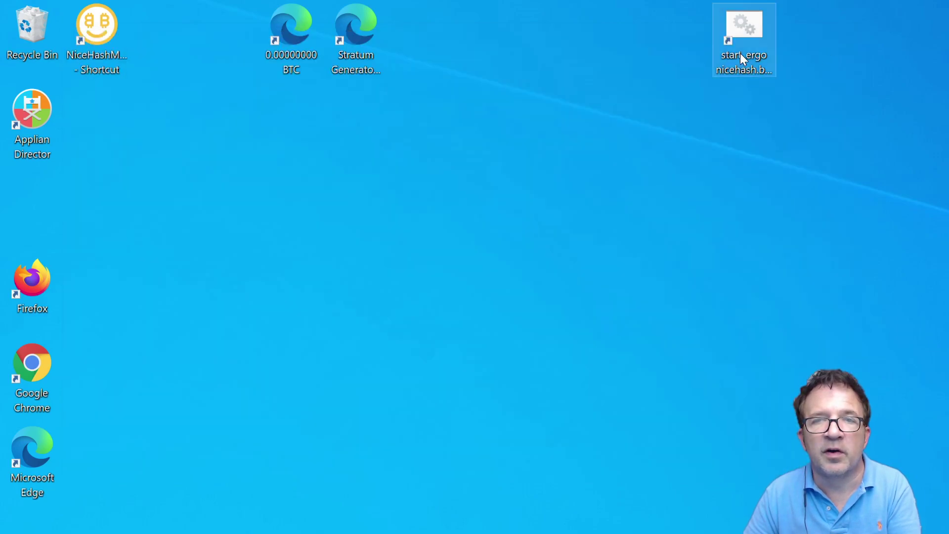
Open the start_ergo nicehash.bat shortcut for editing, insert the option -d 1 before -a ergo, and save the file.
right_click(747, 28)
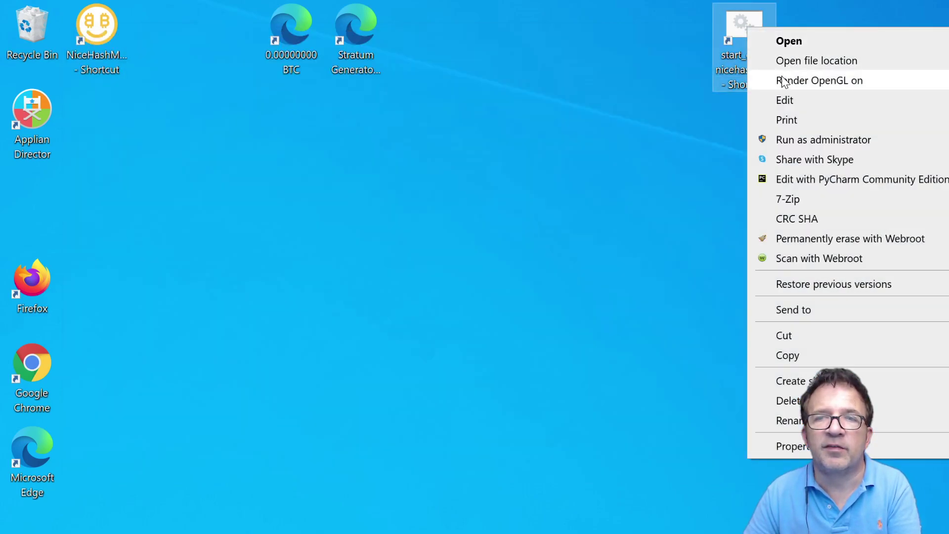
click(789, 101)
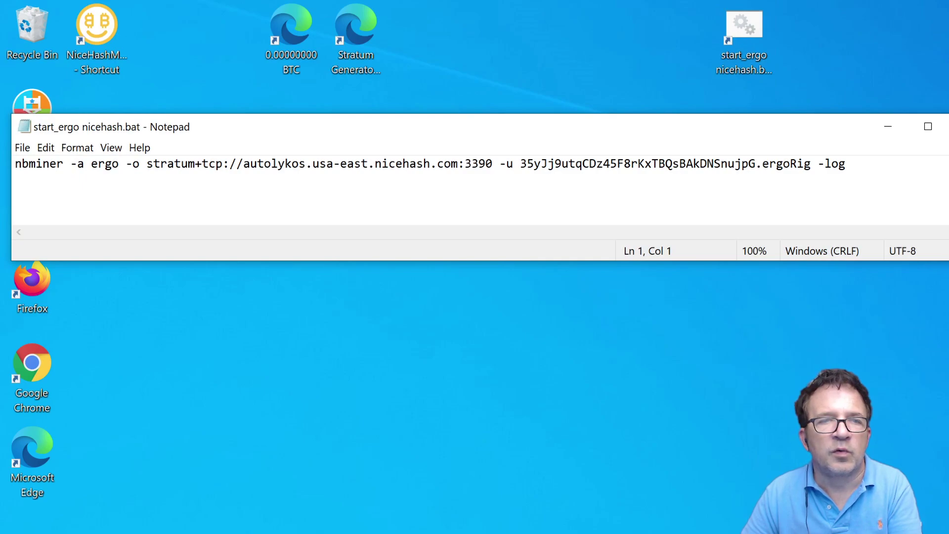
key(ctrl+Right)
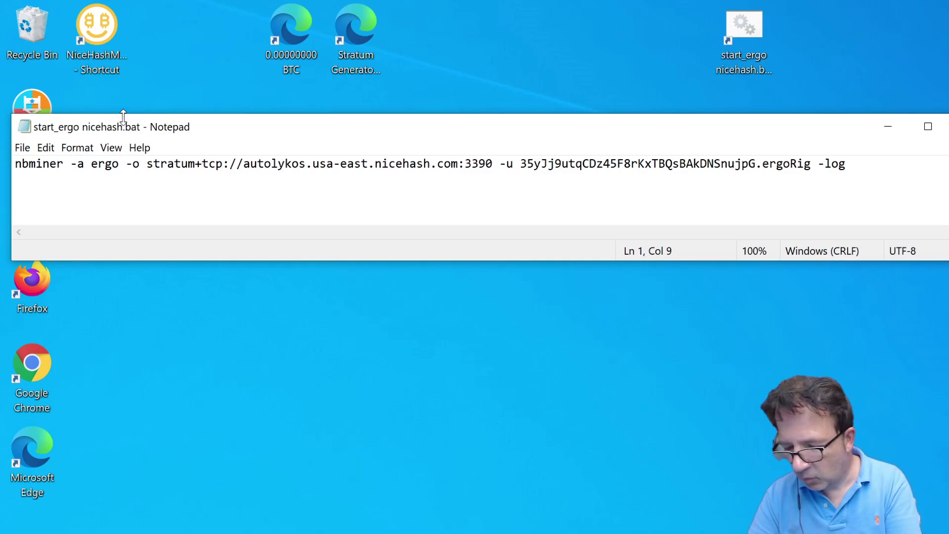
text(-d )
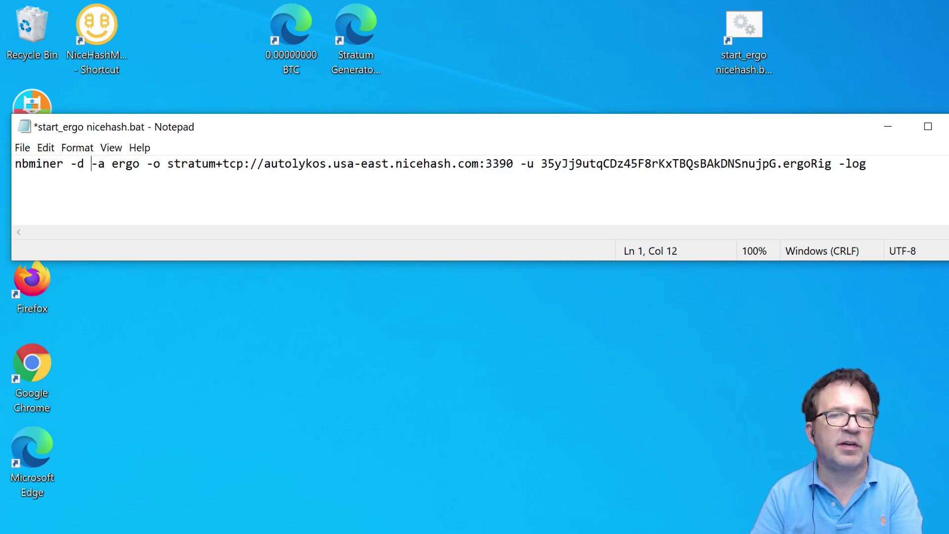
text(1)
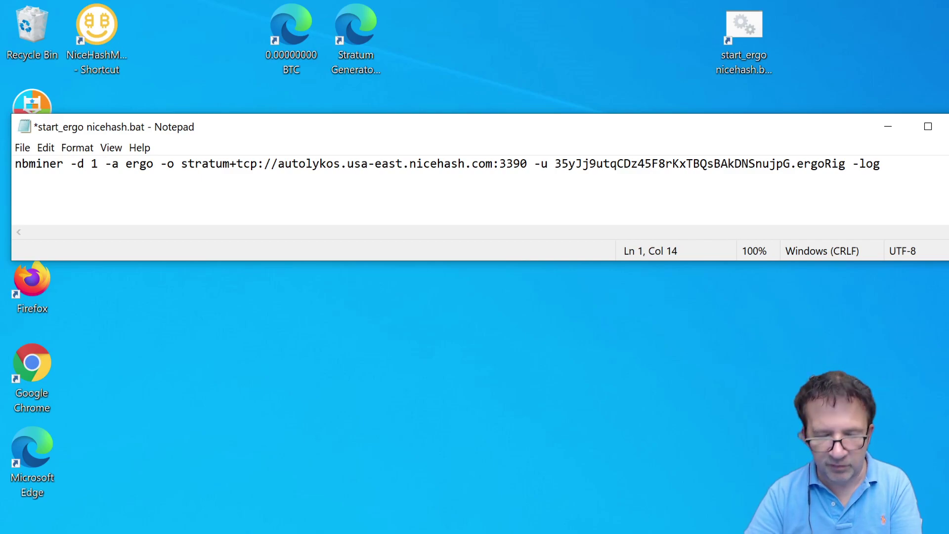
key(alt+f)
key(s)
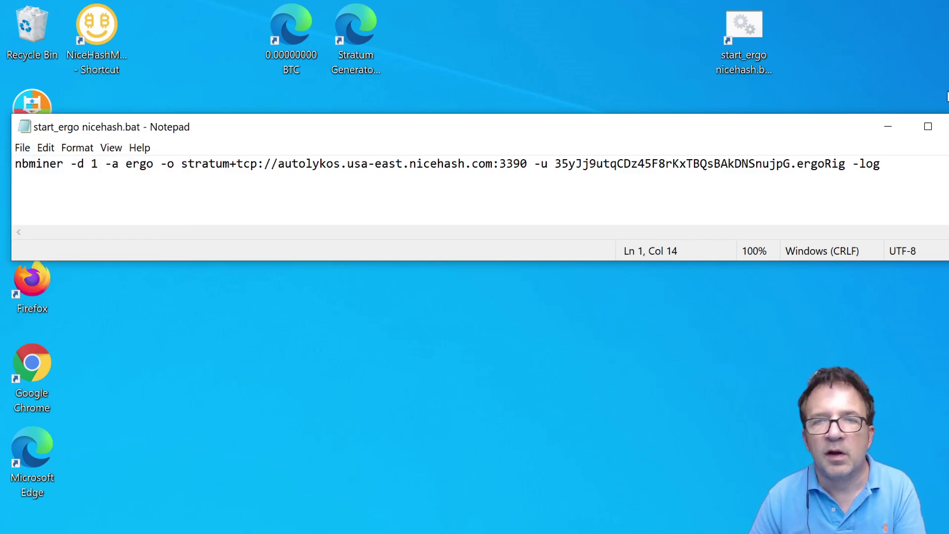
Close Notepad, run start_ergo nicehash.bat from the desktop shortcut, and move its console window up the screen.
click(948, 127)
double_click(737, 50)
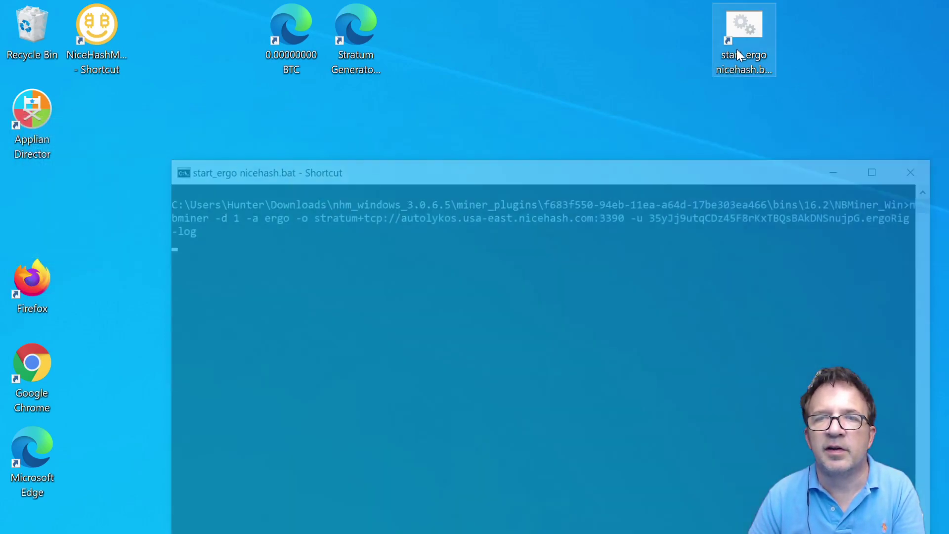
drag(623, 172, 579, 35)
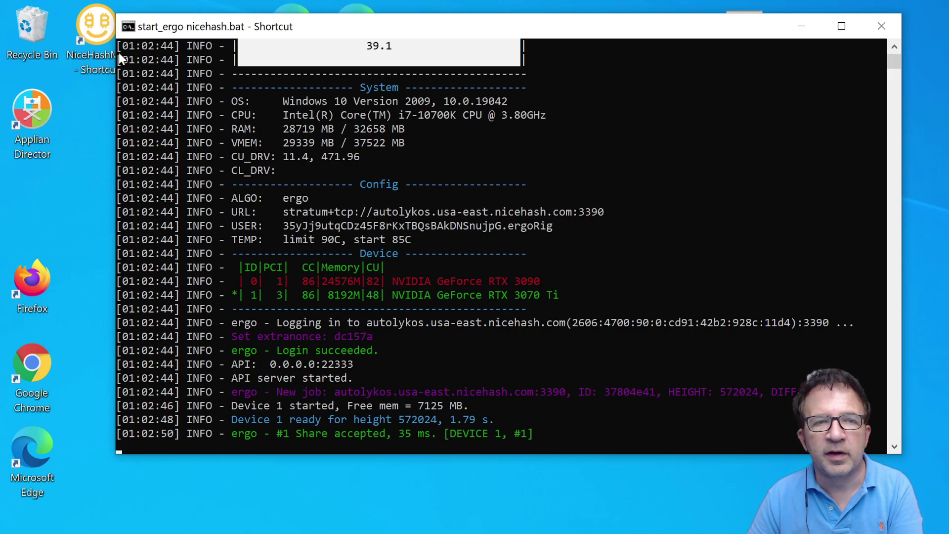
Launch NiceHash Miner from the desktop and disable the GPU#2 GeForce RTX 3070 Ti in its device list.
click(99, 28)
double_click(99, 28)
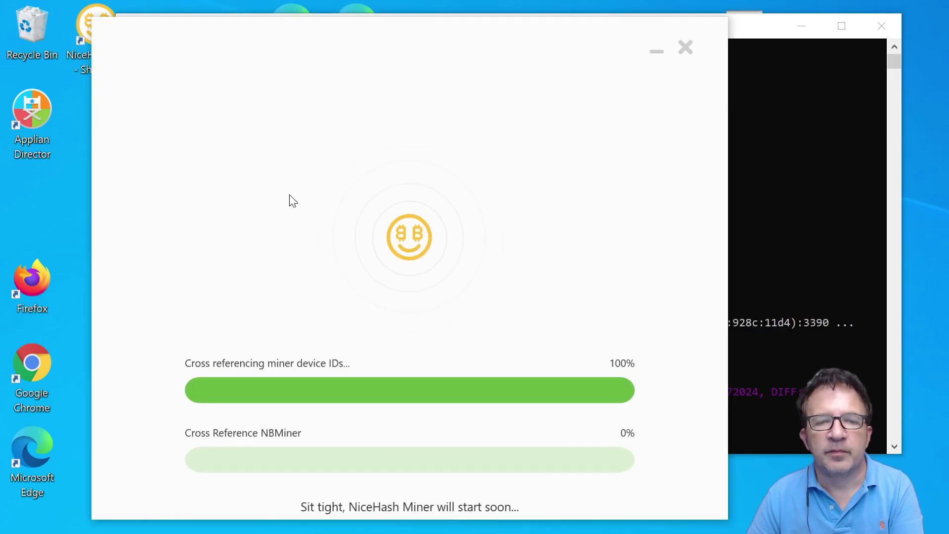
click(237, 55)
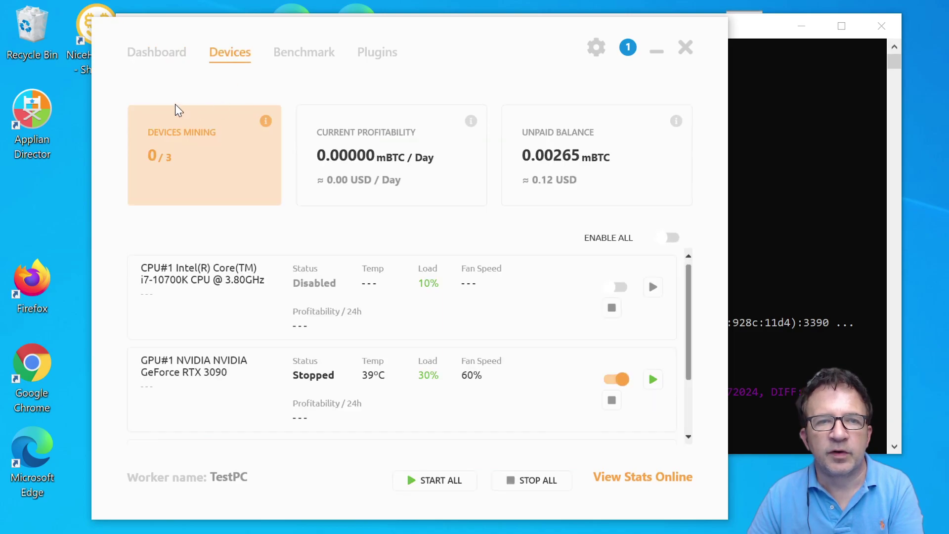
scroll(261, 315, down, 2)
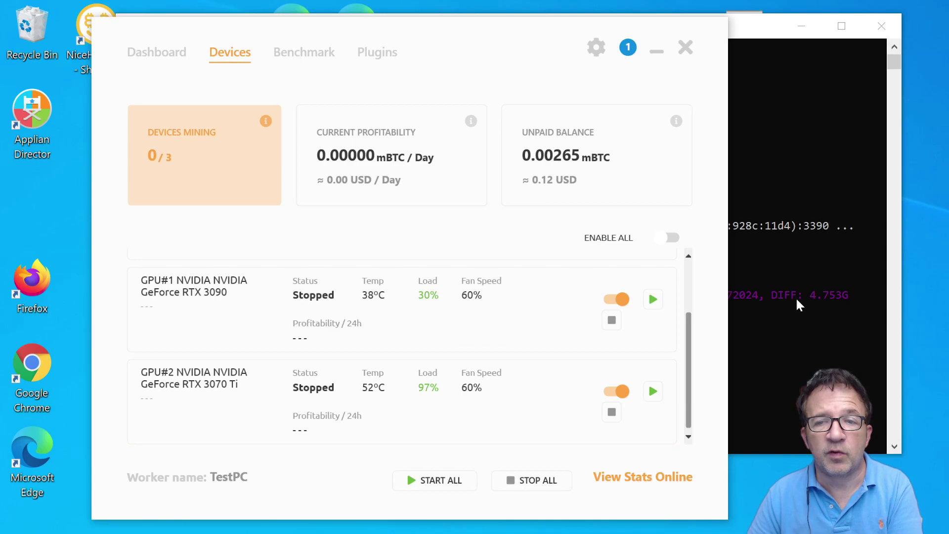
click(615, 395)
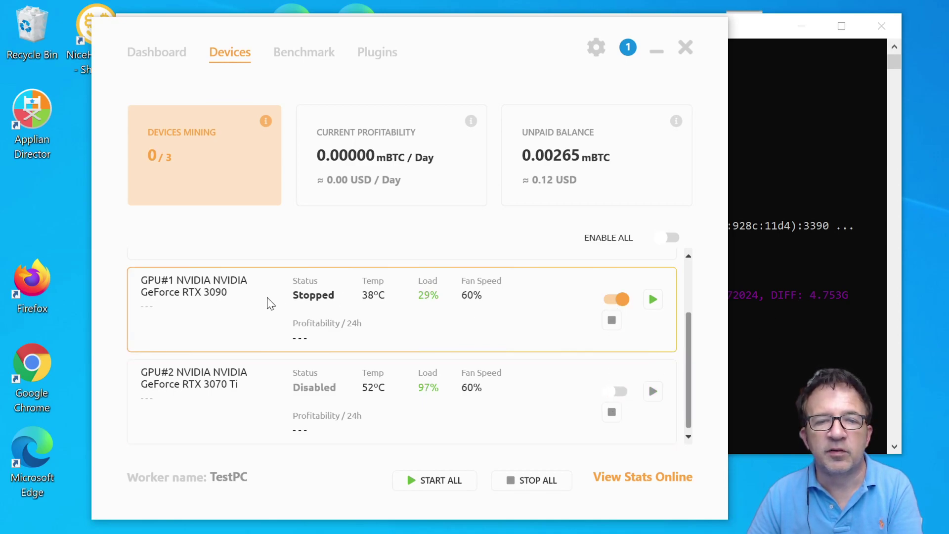
Start mining in NiceHash Miner and arrange the Excavator console below a shortened NBMiner console so both are readable.
click(163, 53)
click(402, 200)
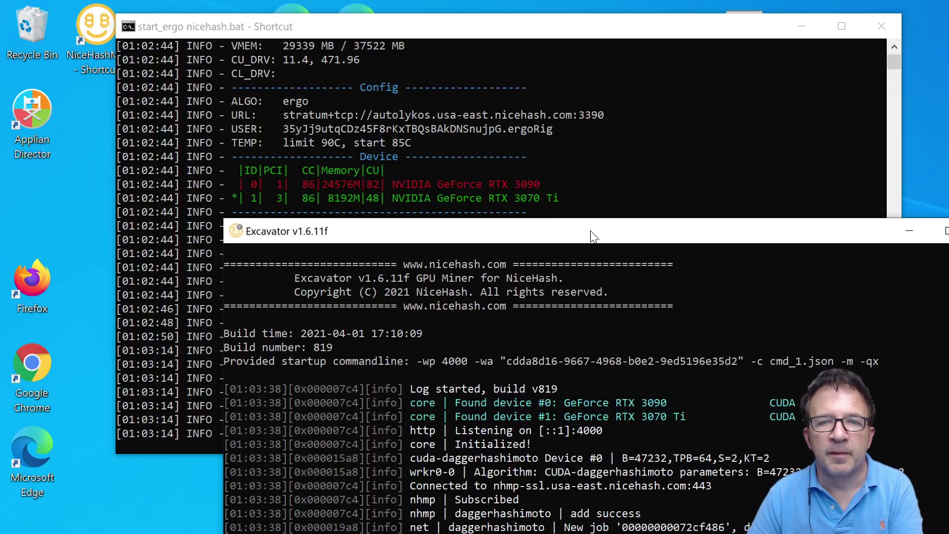
drag(593, 226, 424, 318)
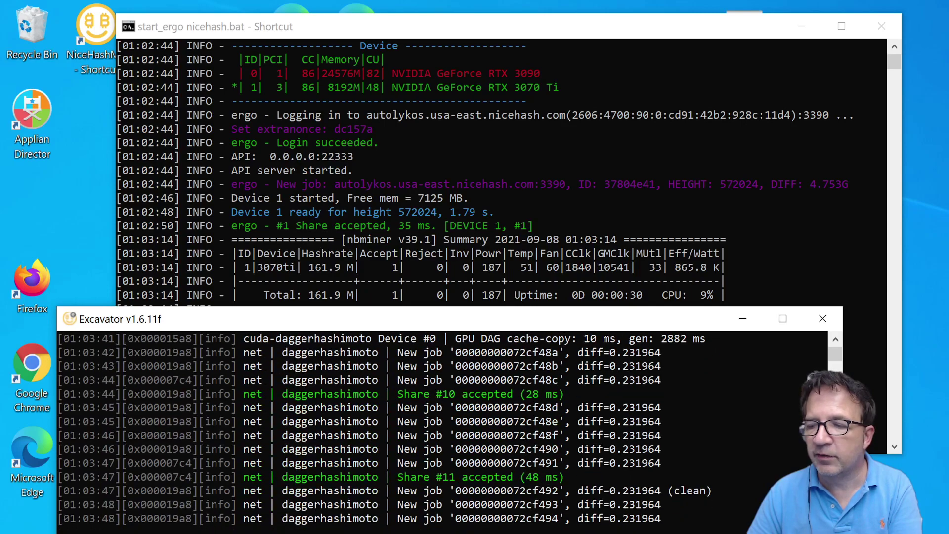
click(704, 223)
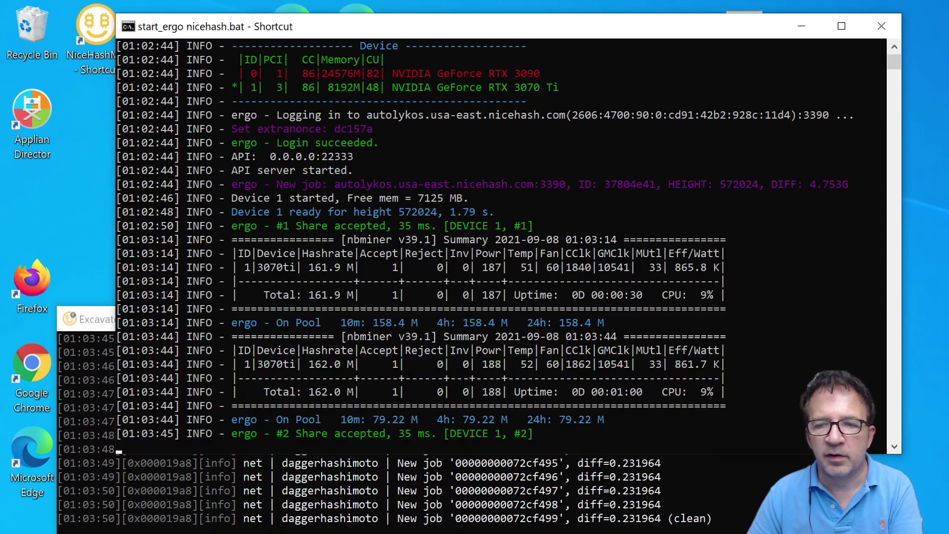
drag(842, 454, 842, 303)
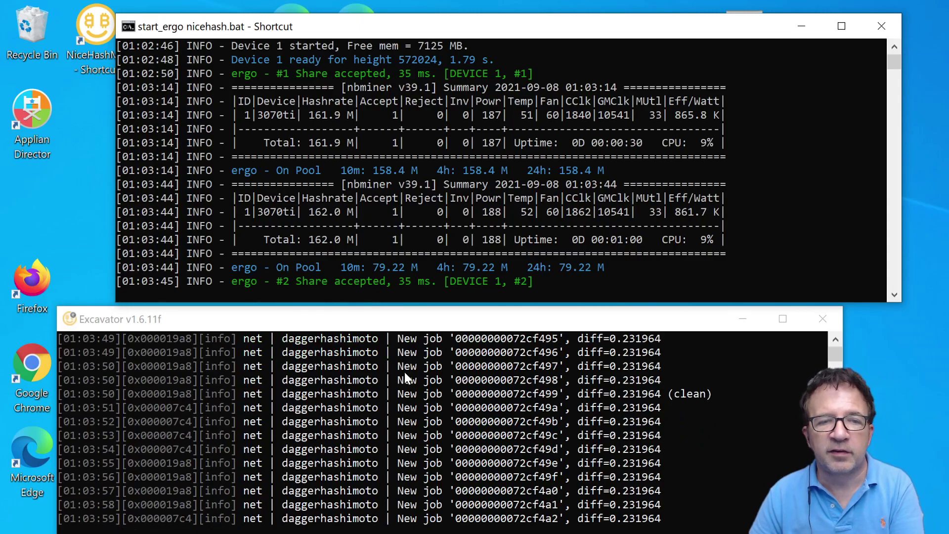
drag(583, 316, 568, 319)
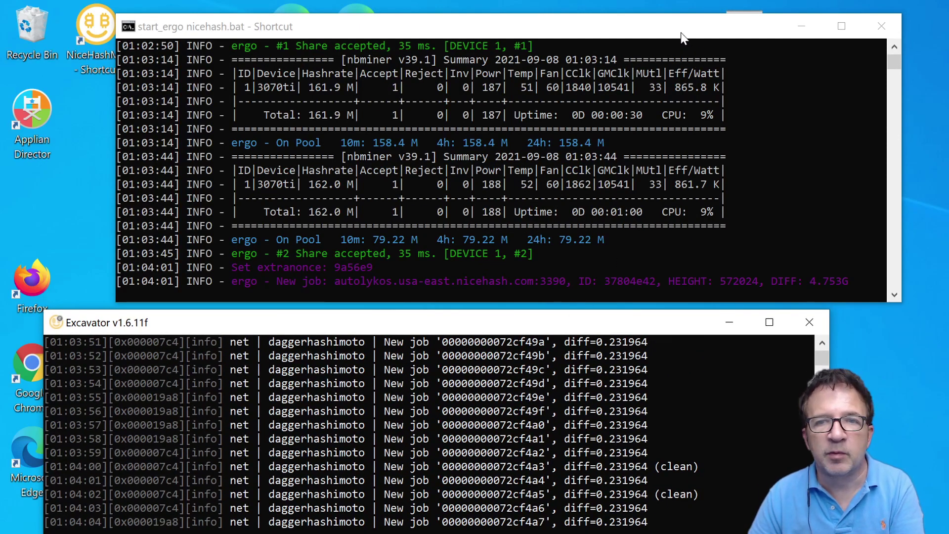
Move the NBMiner console off the desktop shortcut, open start_ergo nicehash.bat for editing, and reposition the Notepad window.
drag(681, 31, 649, 82)
right_click(755, 35)
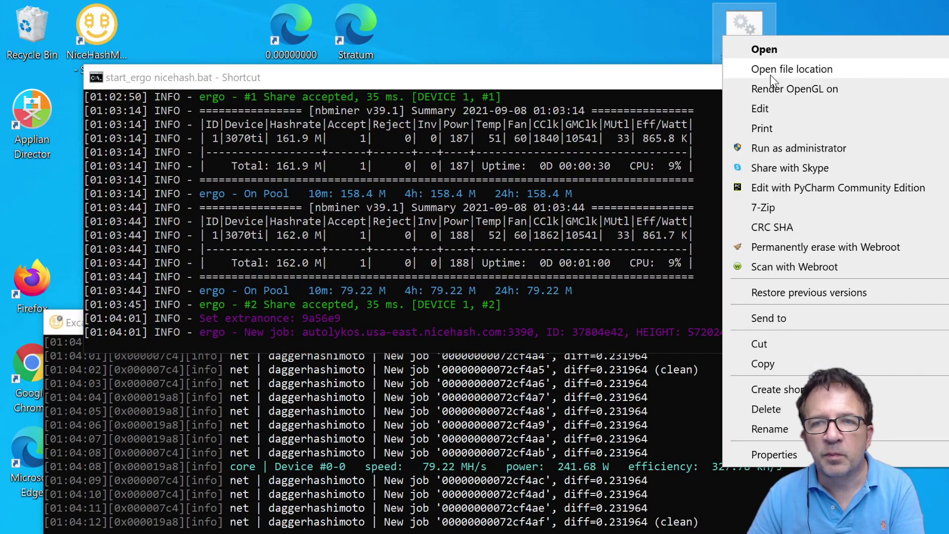
click(760, 109)
drag(532, 129, 677, 67)
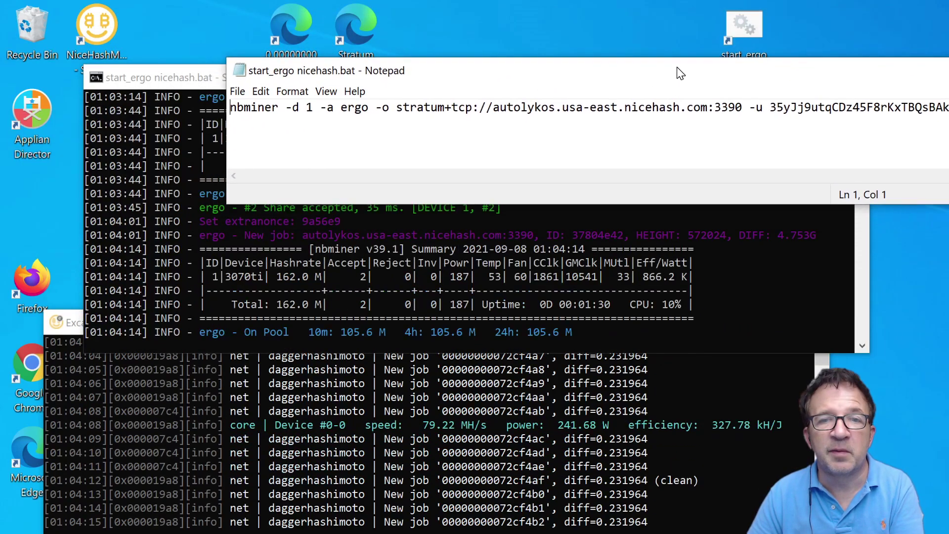
Try extending the -d device list in the batch file to 1,3,4 and remove the added device numbers again.
click(317, 106)
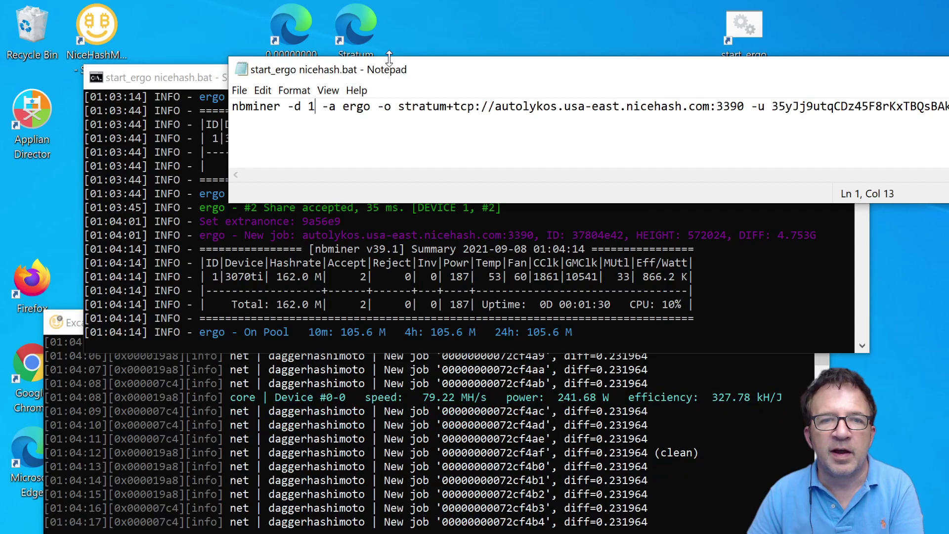
text(,3,)
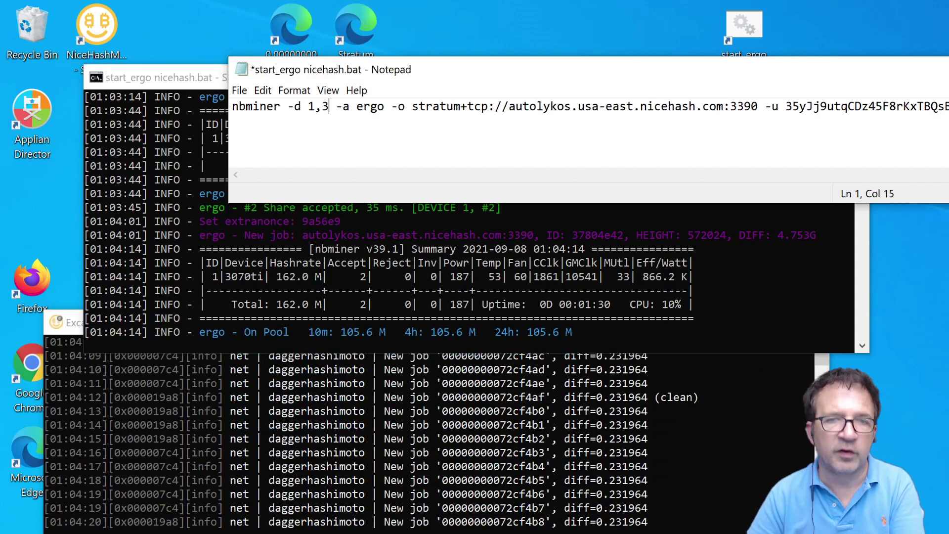
text(4)
key(shift+Left)
key(shift+Left)
key(shift+Left)
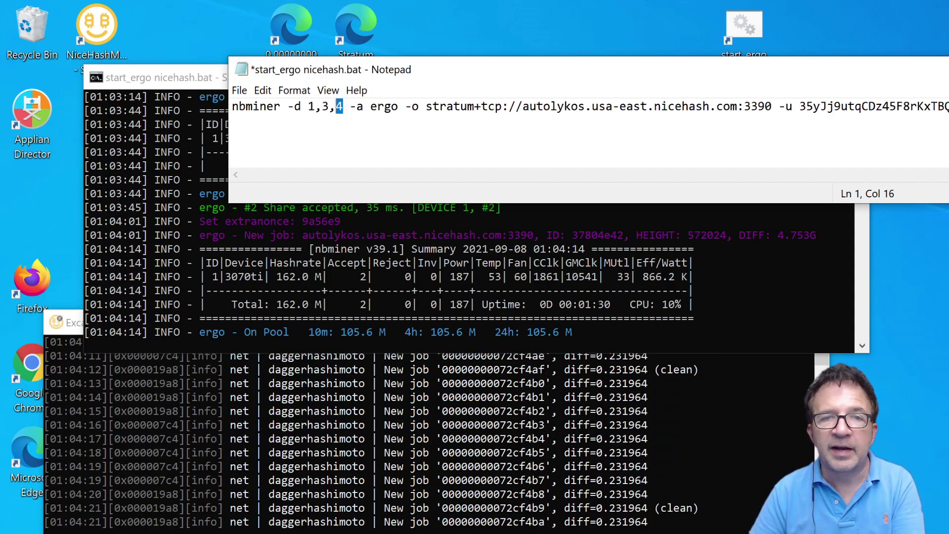
key(BackSpace)
key(BackSpace)
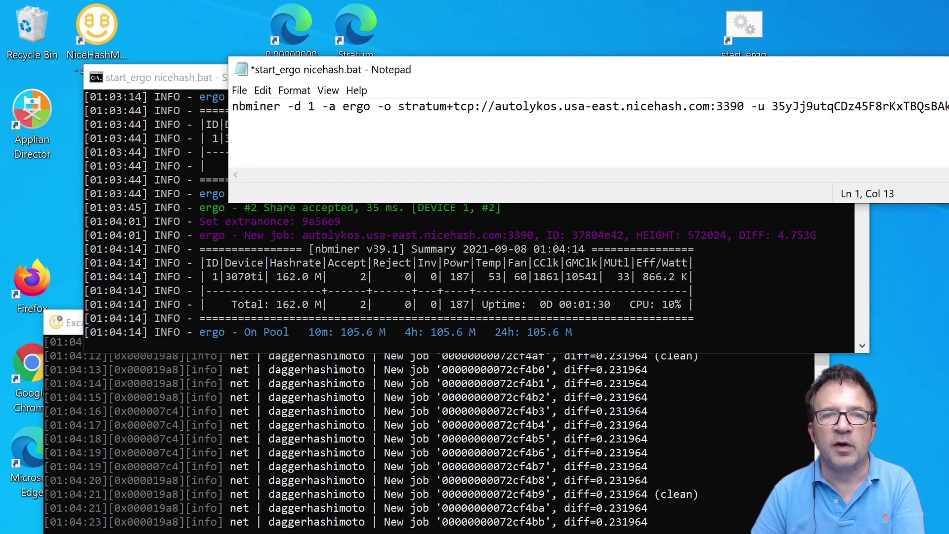